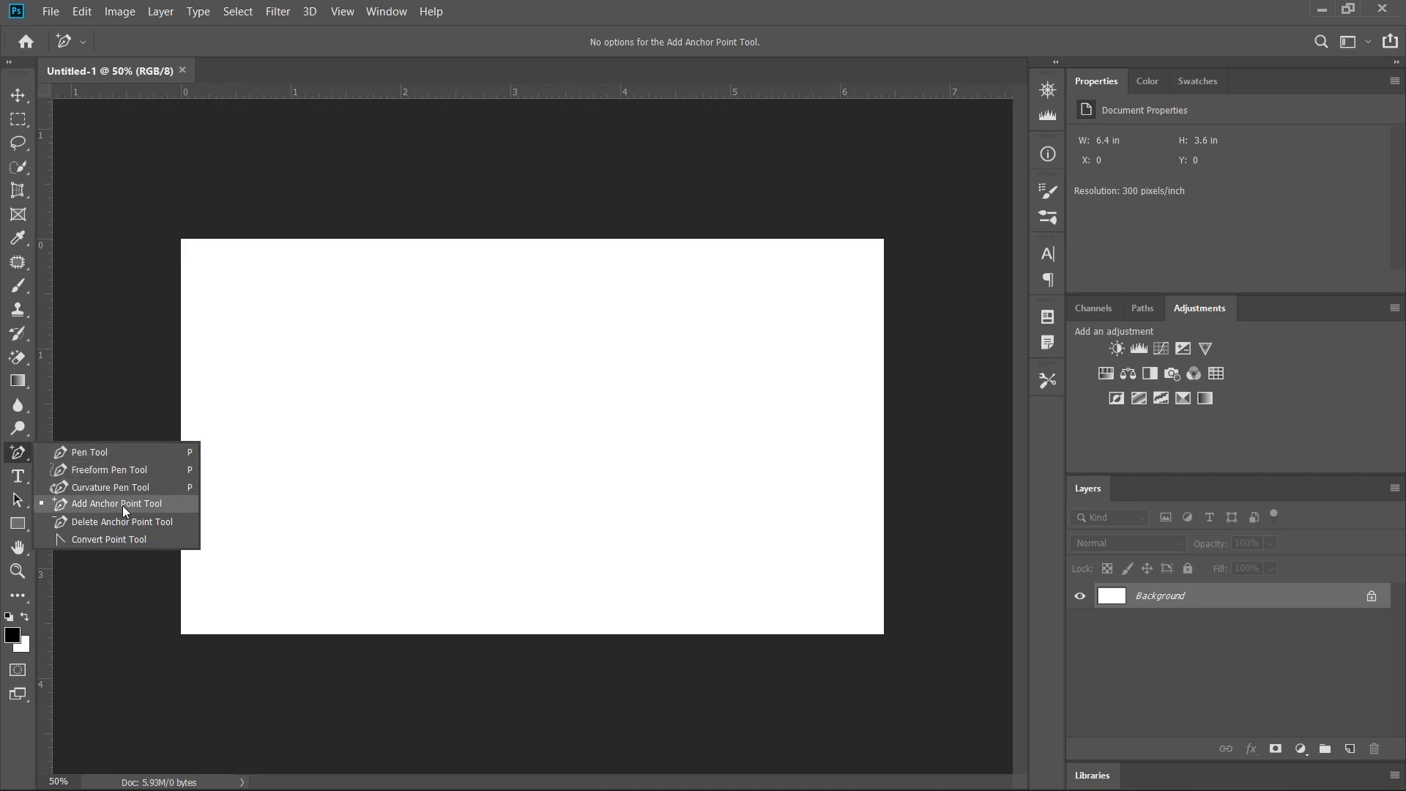
Step: Draw a black rectangle about 954 by 449 px in the upper middle of the canvas with the Rectangle tool
{"action": "left_click", "coordinate": [139, 459]}
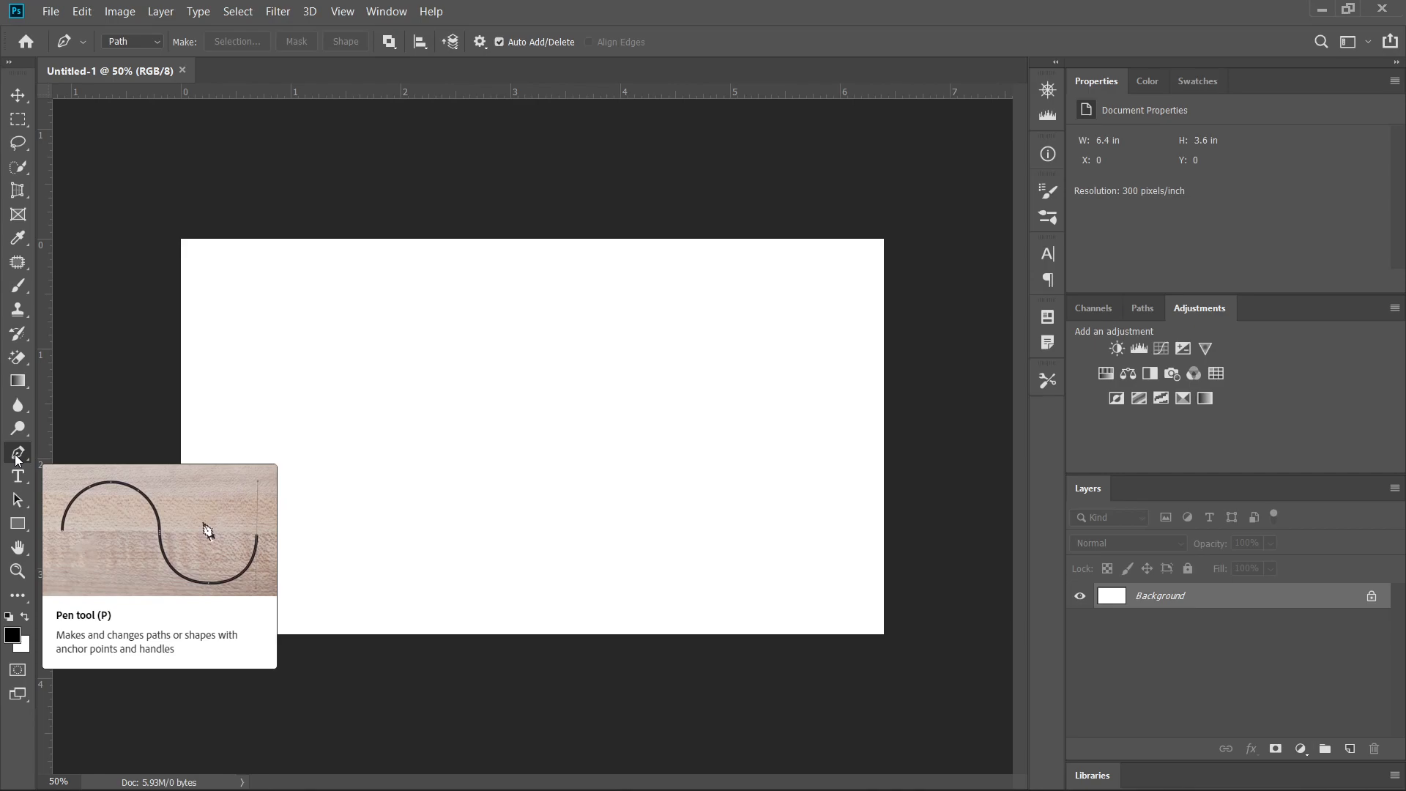
{"action": "left_click", "coordinate": [18, 525]}
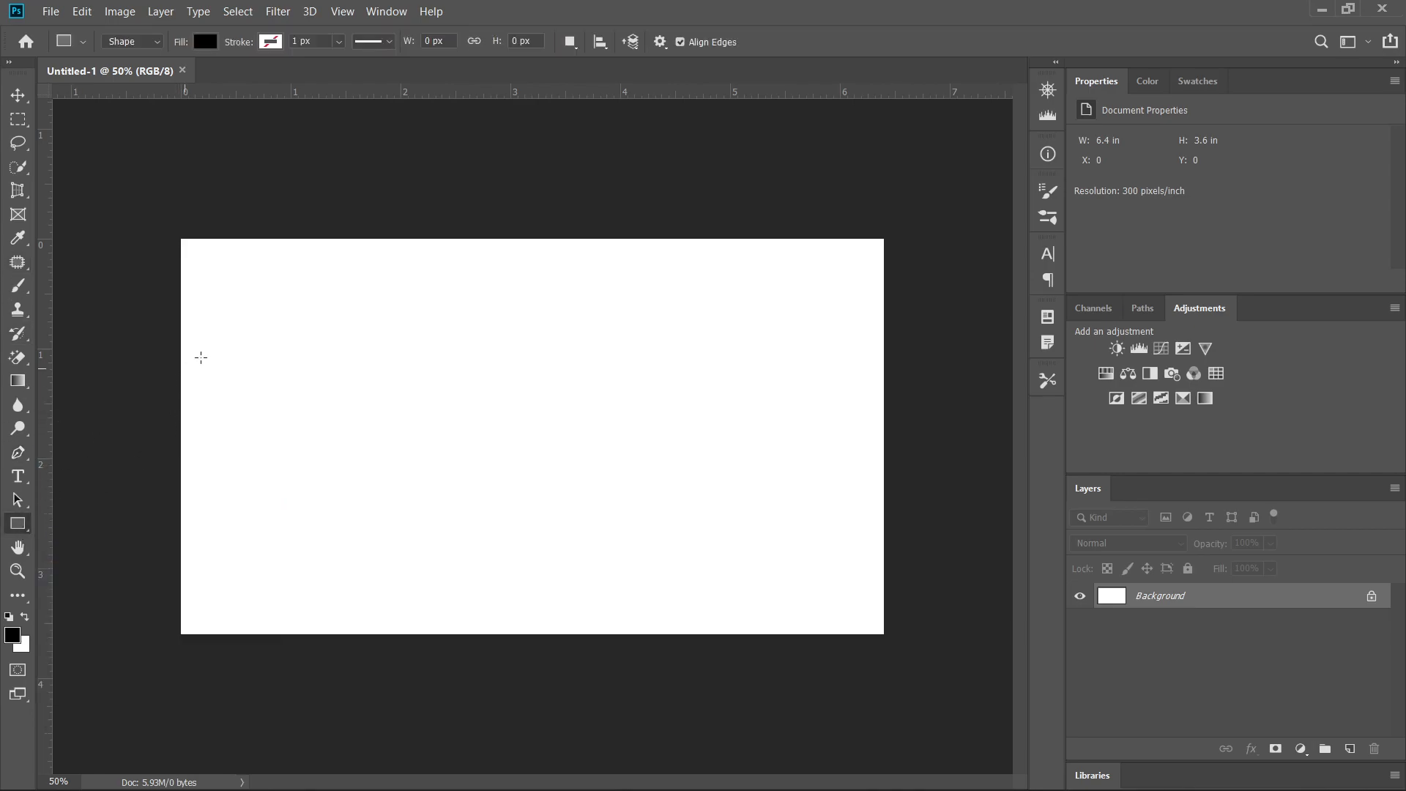
{"action": "right_click", "coordinate": [29, 531]}
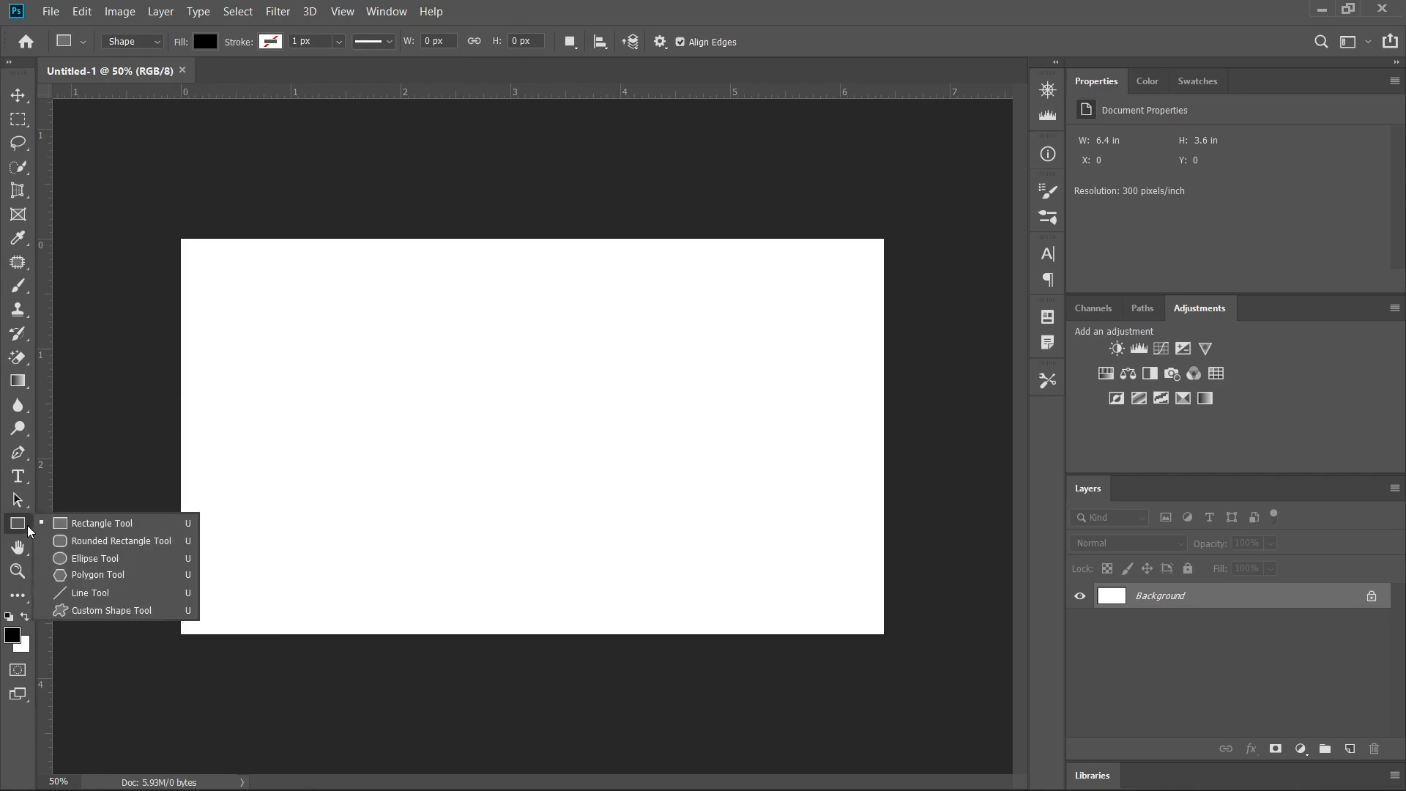
{"action": "left_click", "coordinate": [100, 524]}
{"action": "left_click_drag", "start_coordinate": [335, 304], "coordinate": [685, 460]}
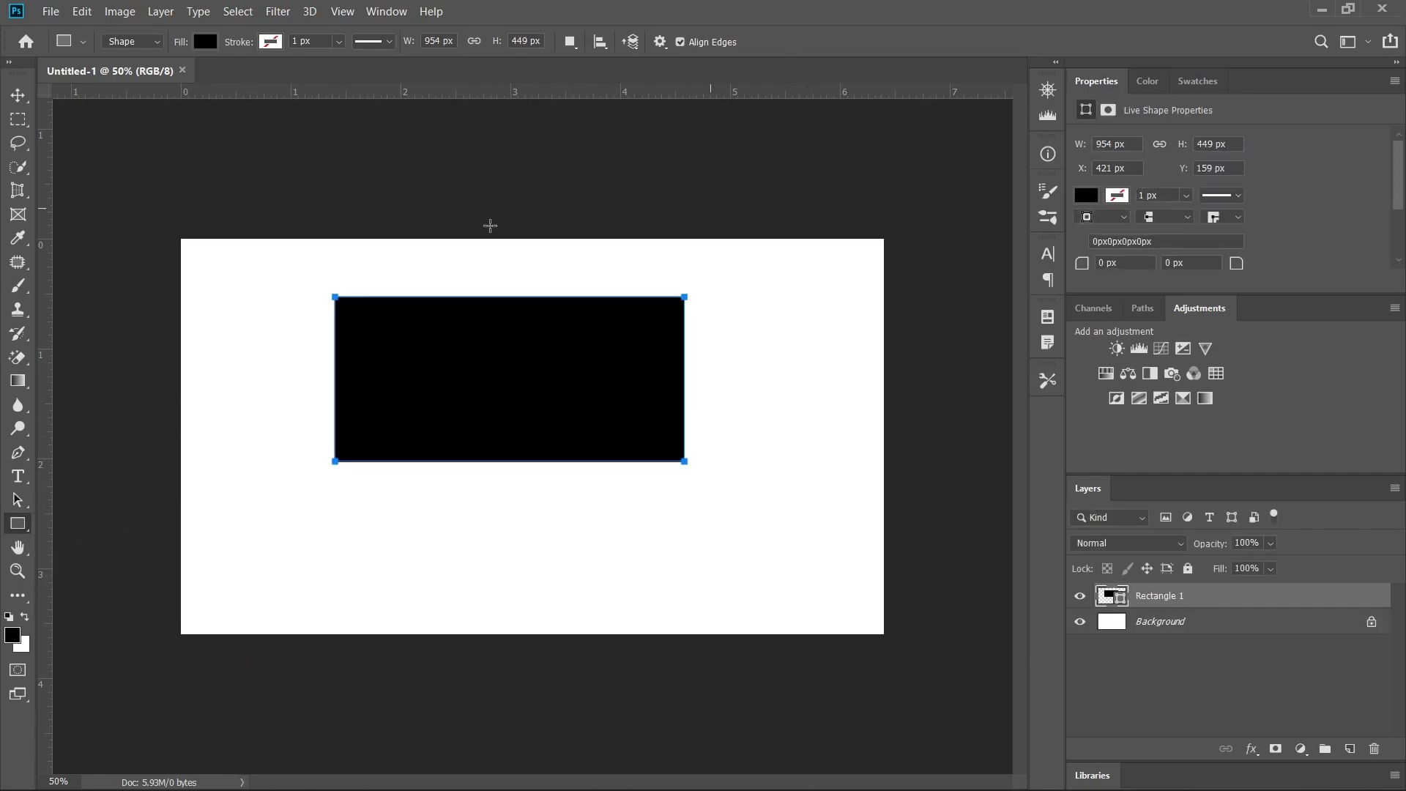
Step: Fill the rectangle with green and move it to the middle of the canvas
{"action": "left_click", "coordinate": [1092, 194]}
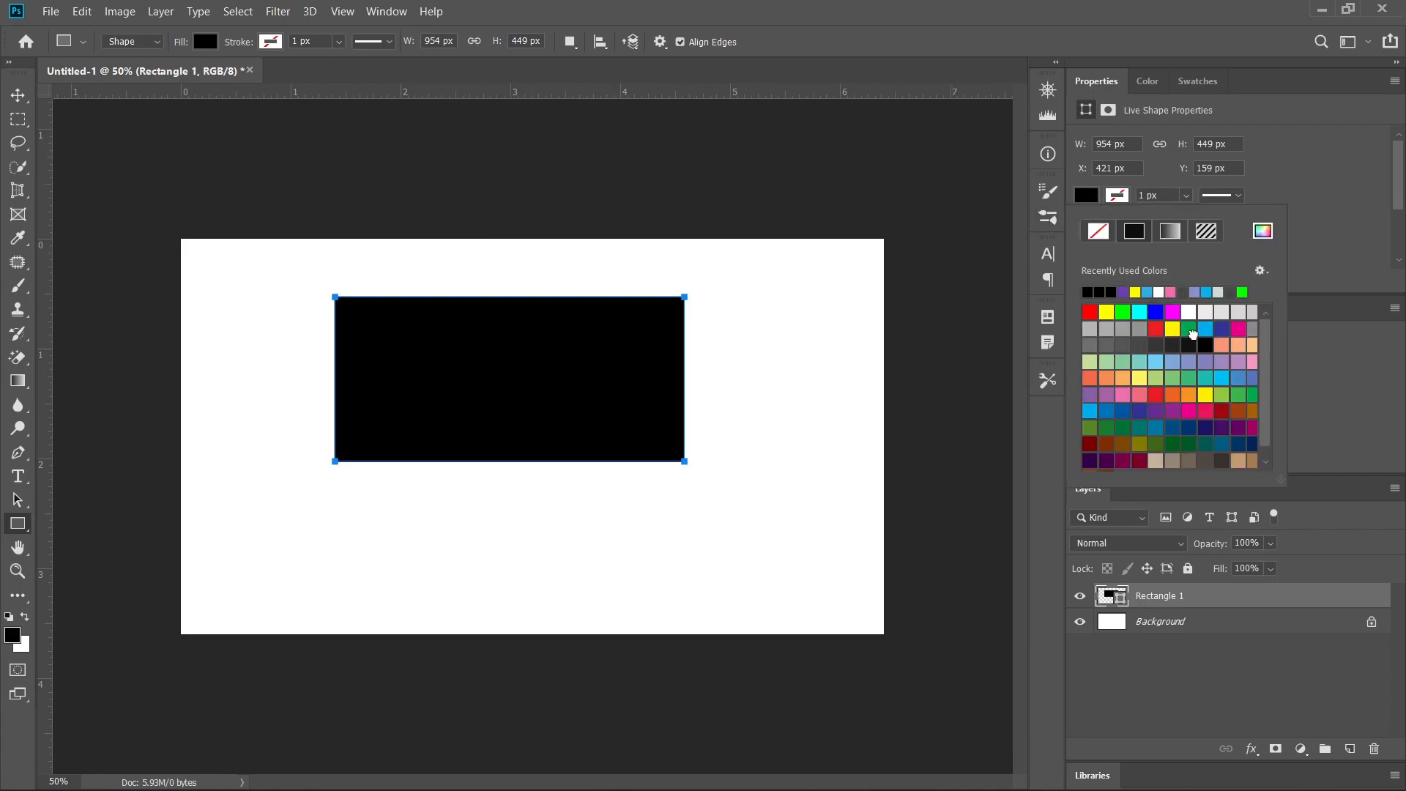
{"action": "left_click", "coordinate": [1190, 330]}
{"action": "left_click", "coordinate": [18, 95]}
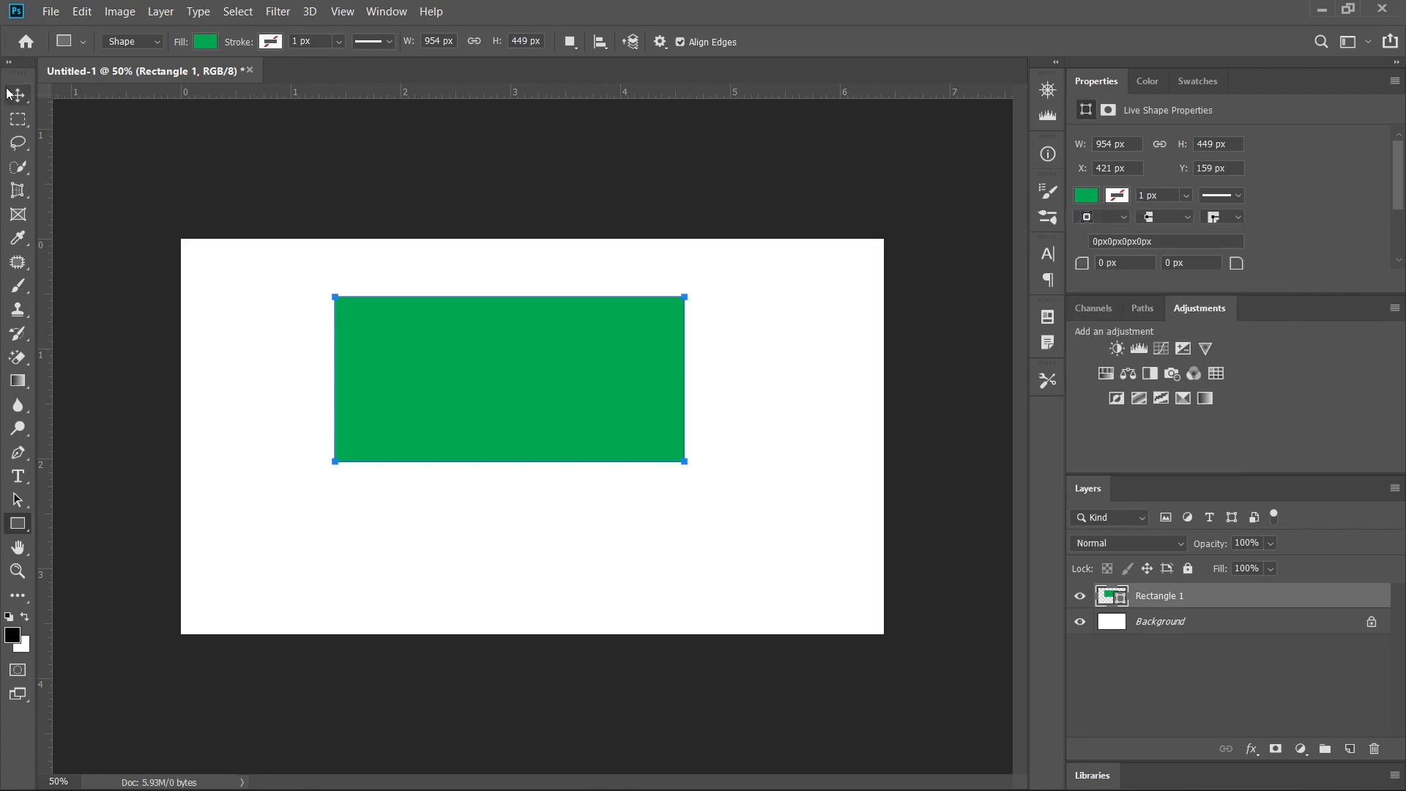
{"action": "left_click_drag", "start_coordinate": [443, 374], "coordinate": [477, 430]}
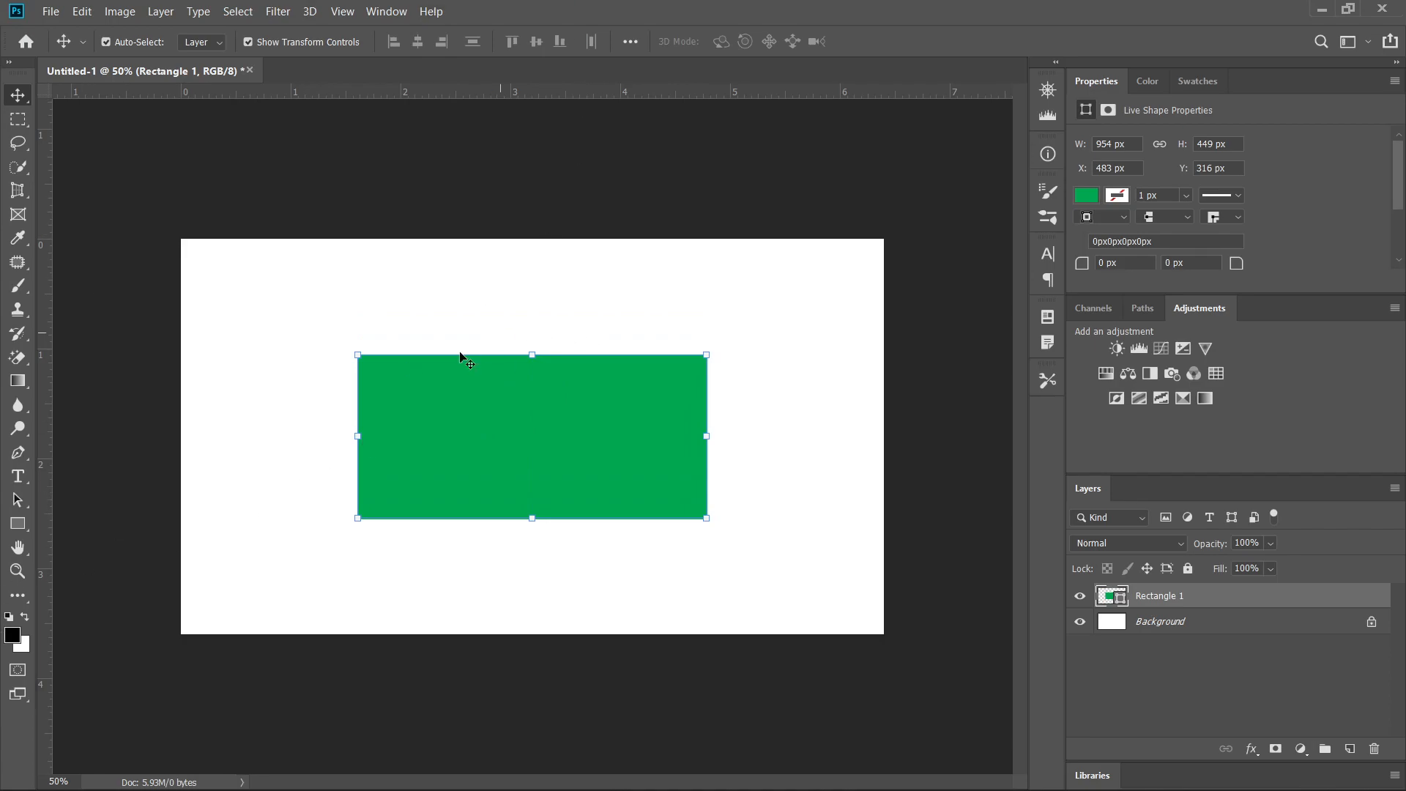
Step: With the Pen tool, draw a path of straight and curved segments from the middle of the rectangle's upper edge toward its upper-right corner
{"action": "left_click", "coordinate": [24, 453]}
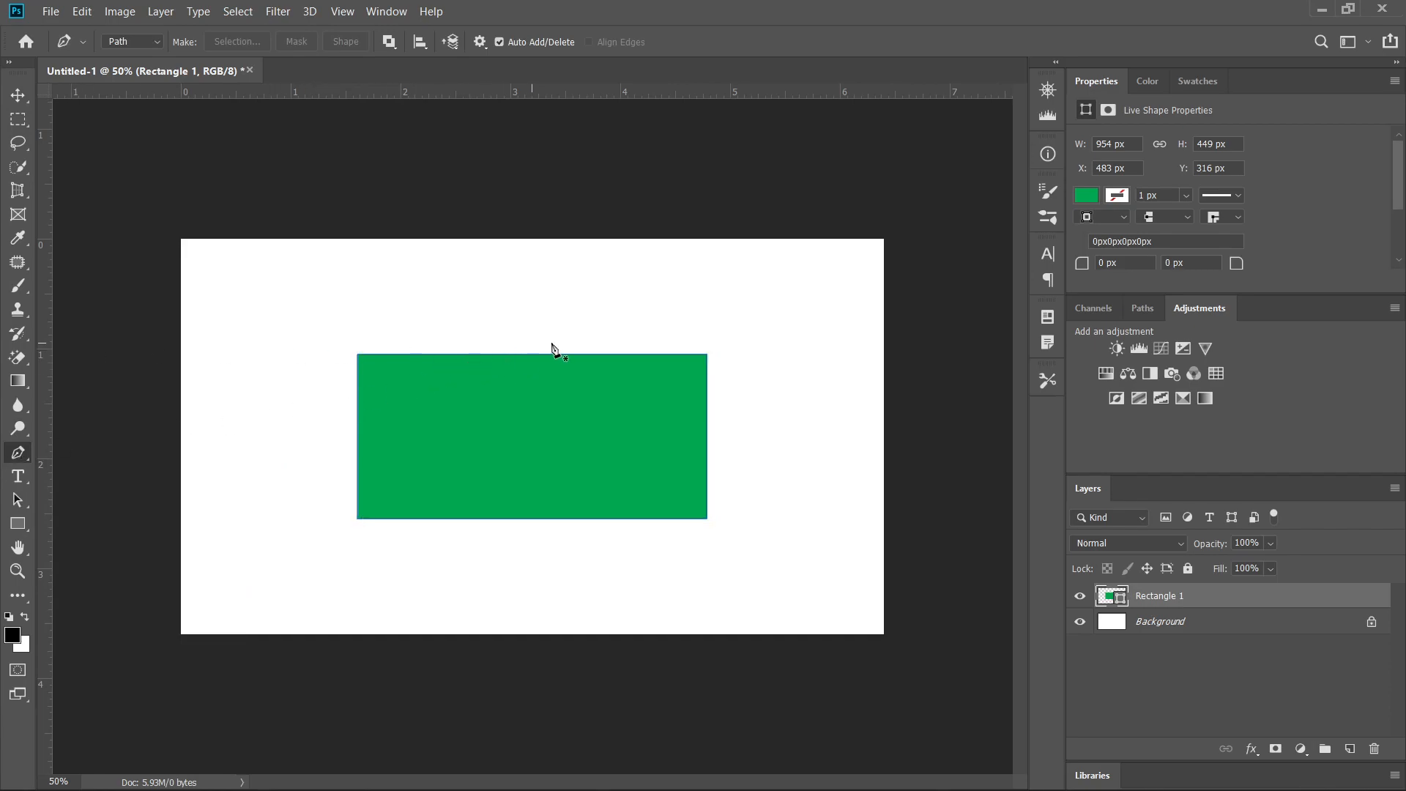
{"action": "left_click", "coordinate": [530, 354]}
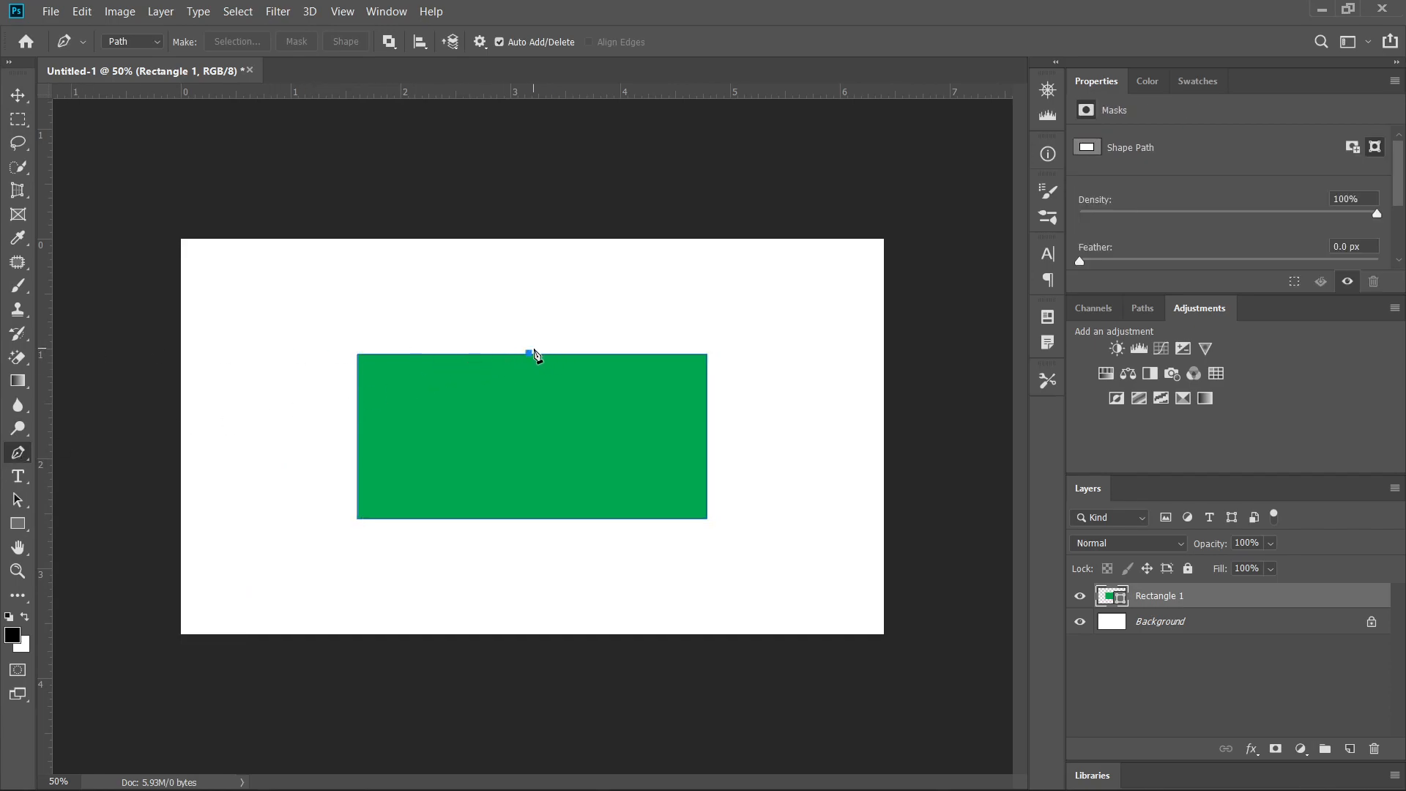
{"action": "left_click", "coordinate": [449, 352]}
{"action": "left_click_drag", "start_coordinate": [475, 353], "coordinate": [494, 462]}
{"action": "left_click_drag", "start_coordinate": [539, 317], "coordinate": [741, 447]}
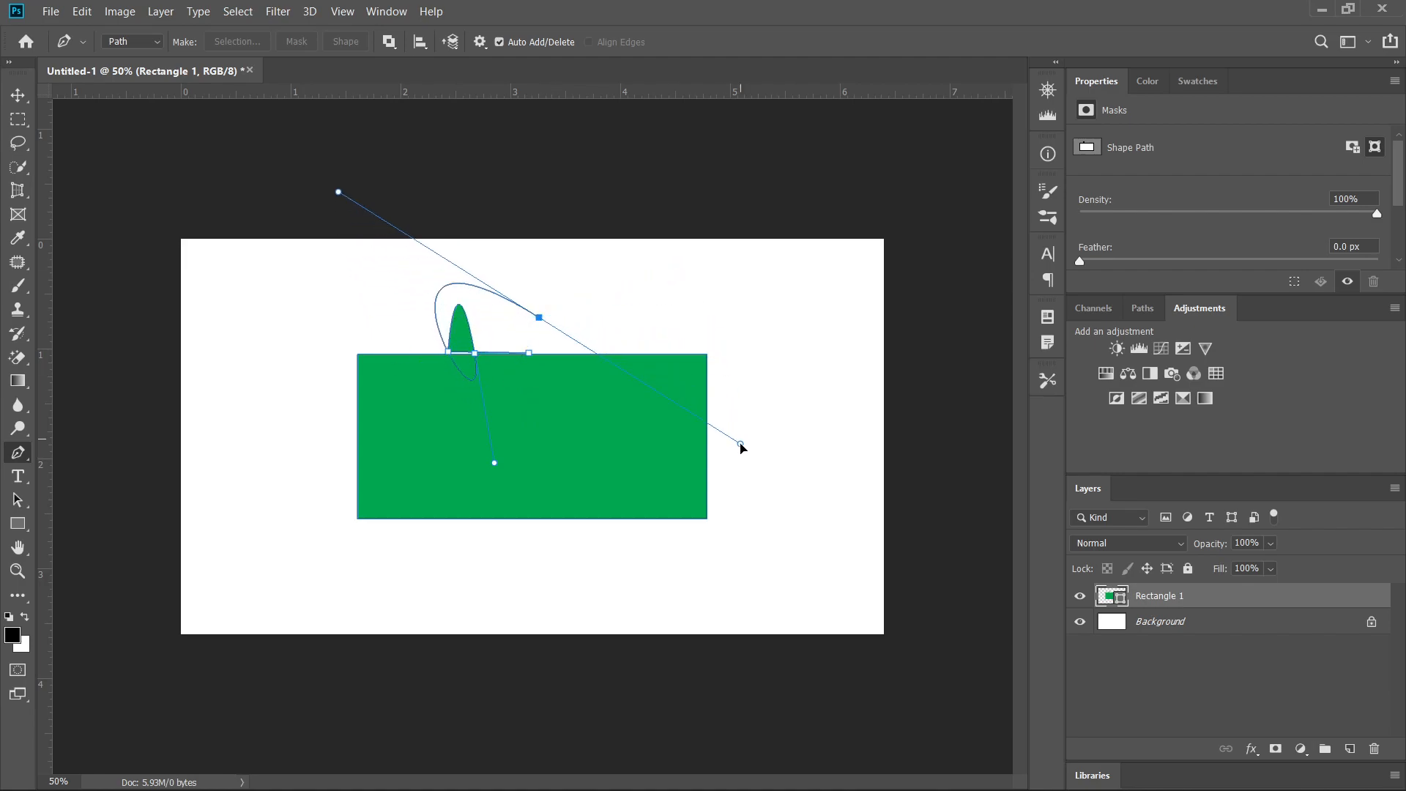
{"action": "left_click", "coordinate": [677, 354]}
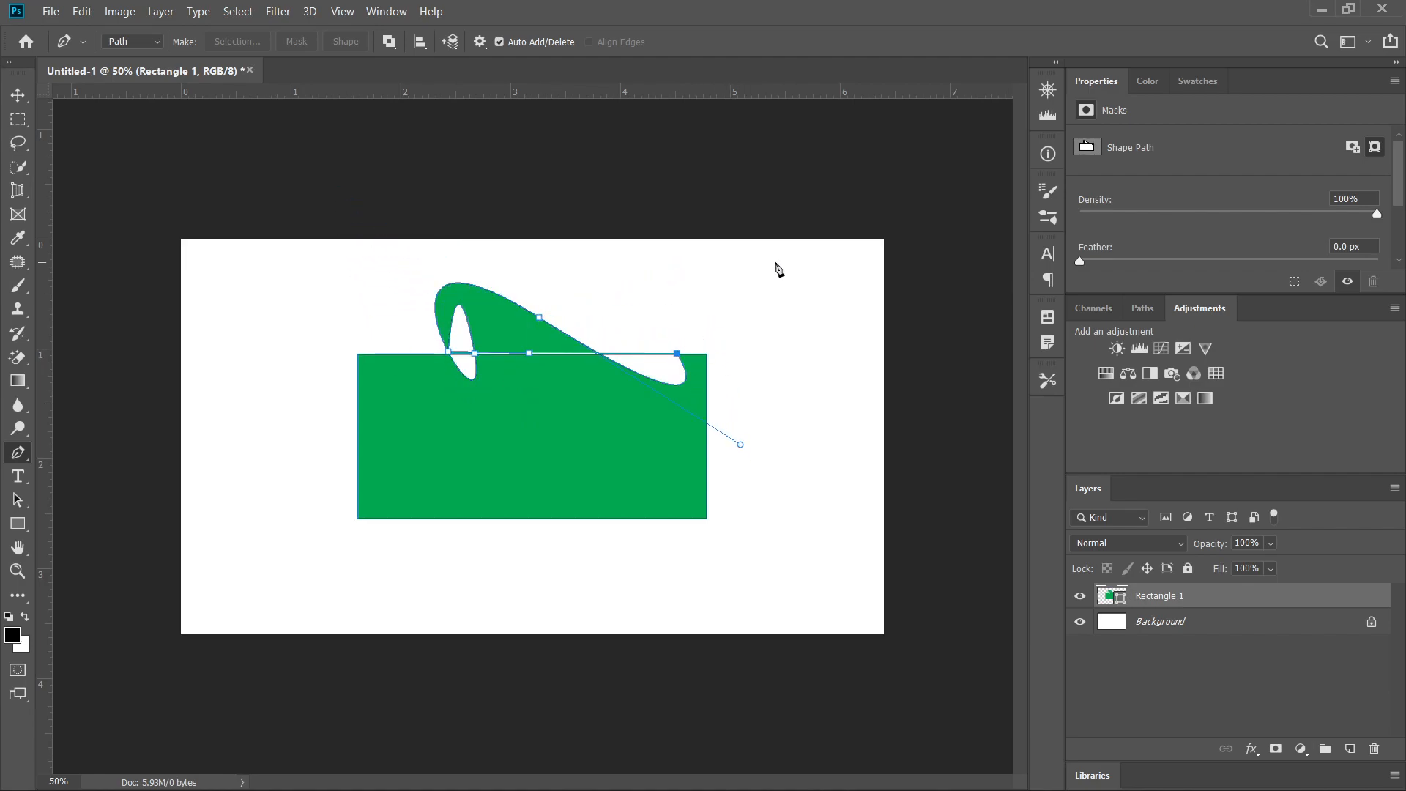
Step: Extend the pen path around the rectangle's right side and back inside it with one curved and several straight segments
{"action": "left_click", "coordinate": [706, 494]}
{"action": "left_click_drag", "start_coordinate": [777, 382], "coordinate": [819, 314]}
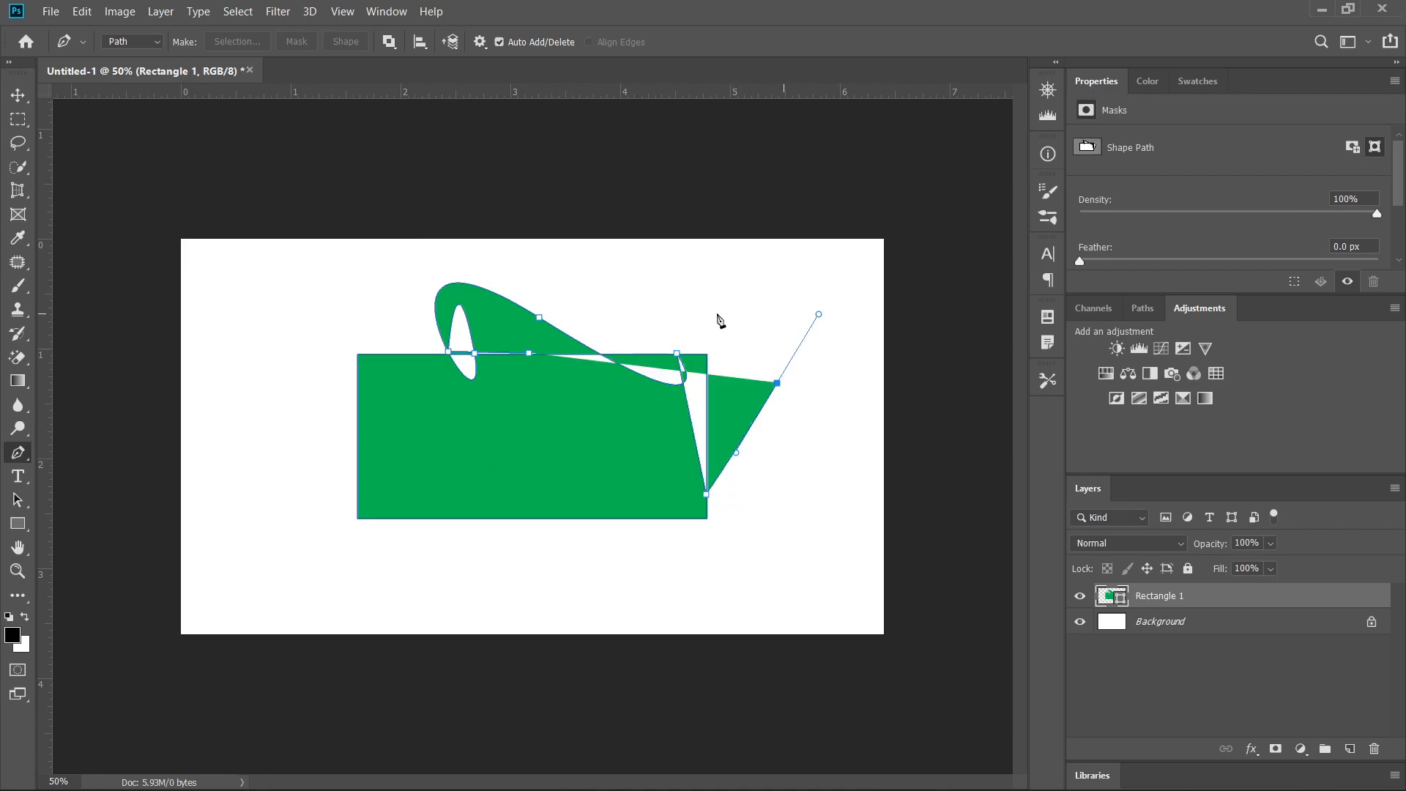
{"action": "left_click", "coordinate": [647, 307]}
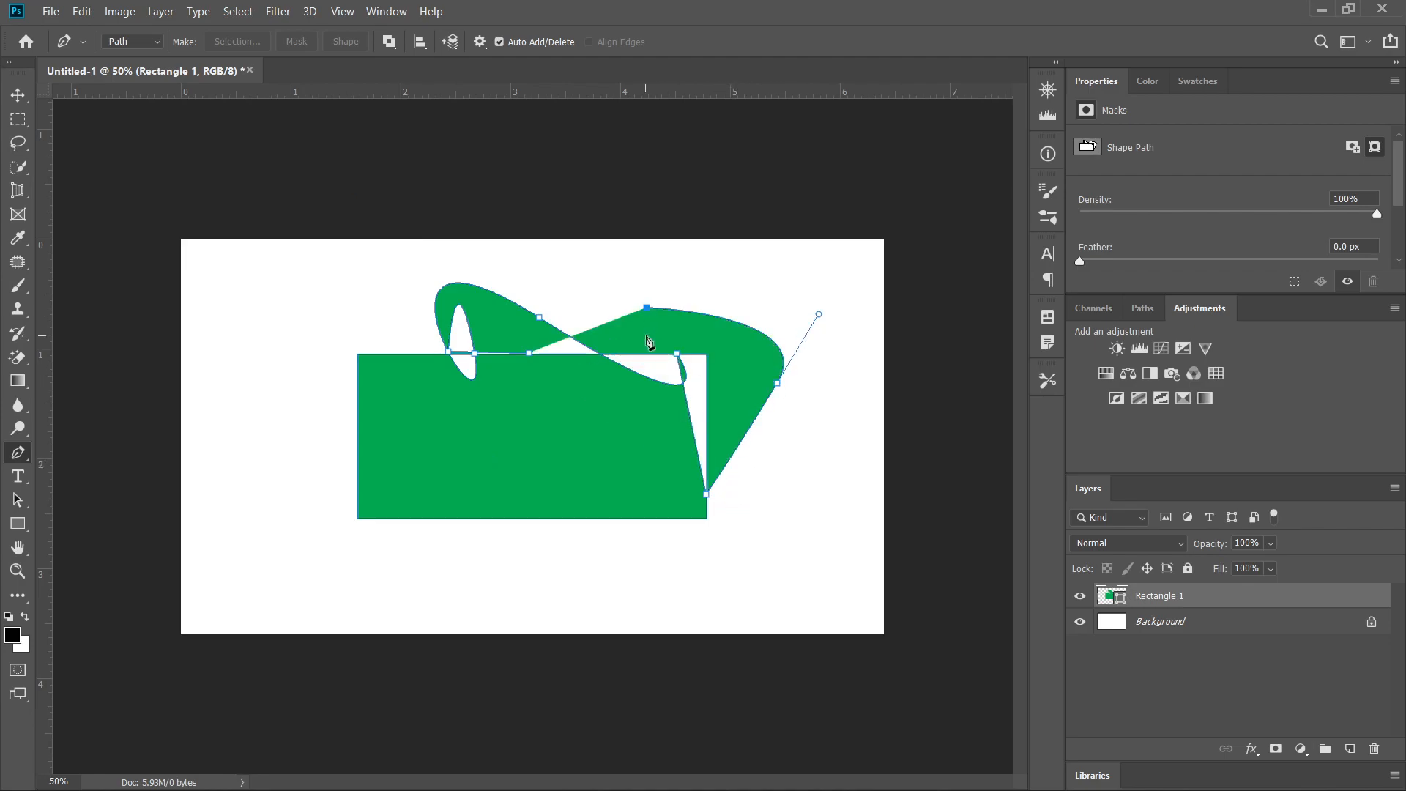
{"action": "left_click", "coordinate": [546, 460]}
{"action": "left_click", "coordinate": [613, 485]}
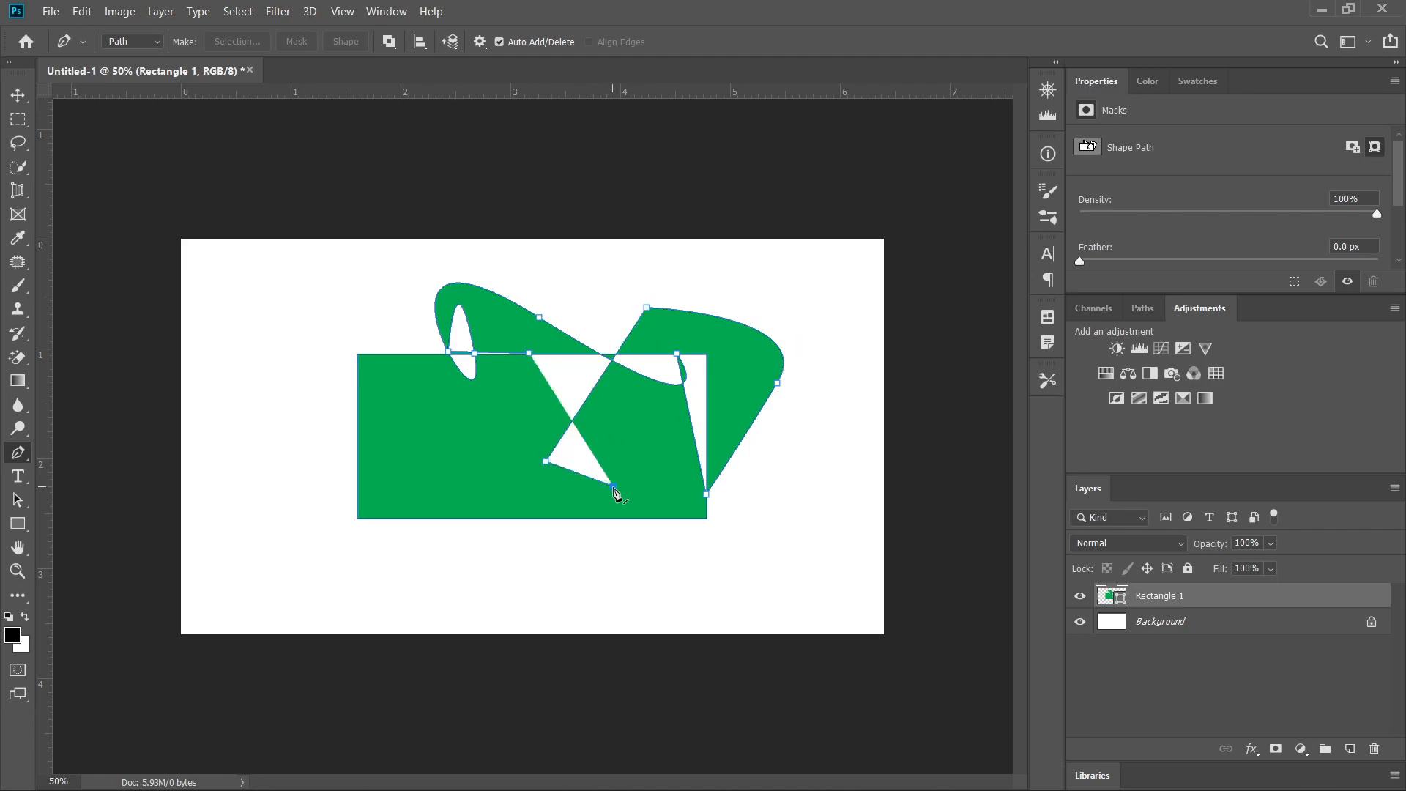
{"action": "left_click", "coordinate": [658, 447]}
{"action": "left_click", "coordinate": [664, 408]}
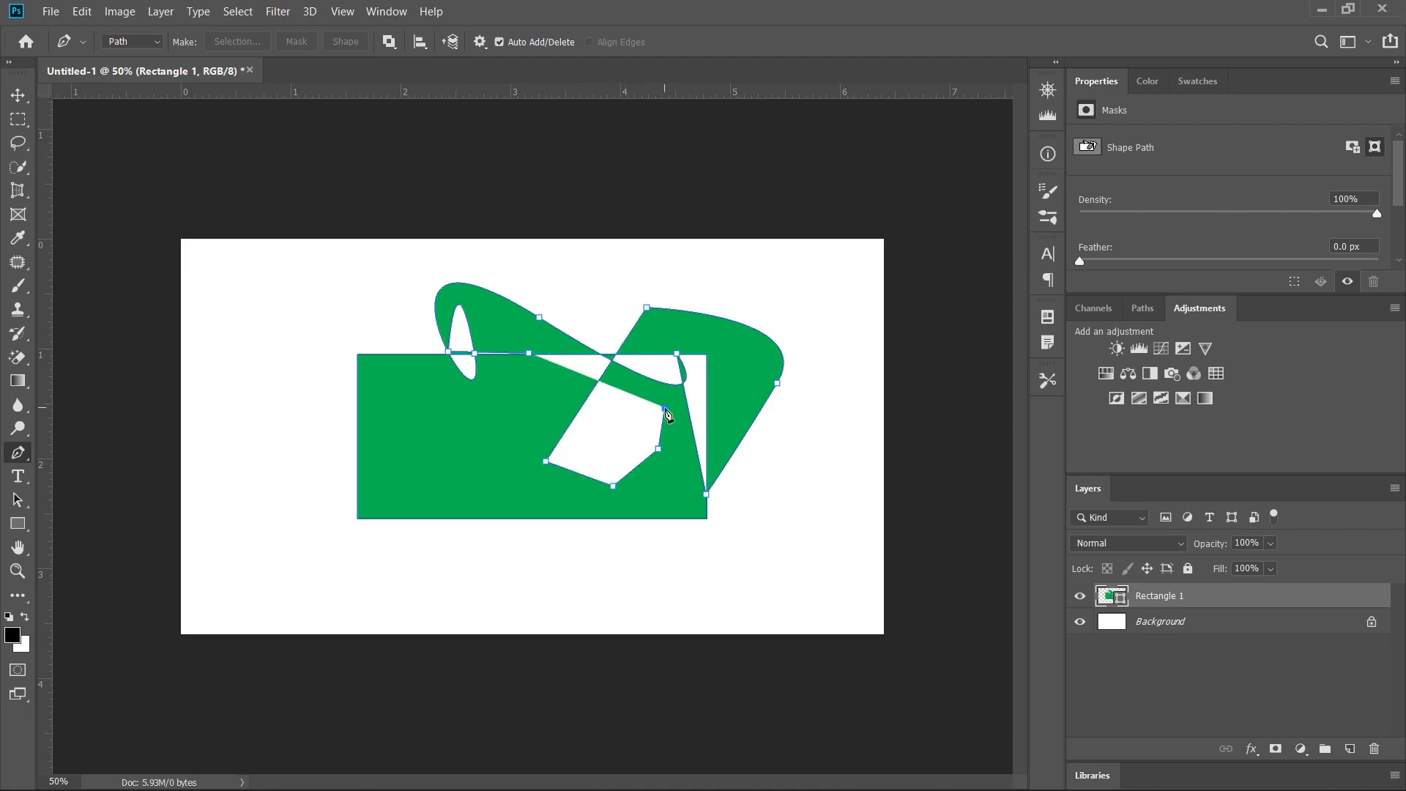
Step: Continue the pen path with long straight segments crossing the rectangle, with anchor points outside its left, lower and upper edges
{"action": "left_click_drag", "start_coordinate": [282, 442], "coordinate": [290, 444]}
{"action": "left_click", "coordinate": [554, 588]}
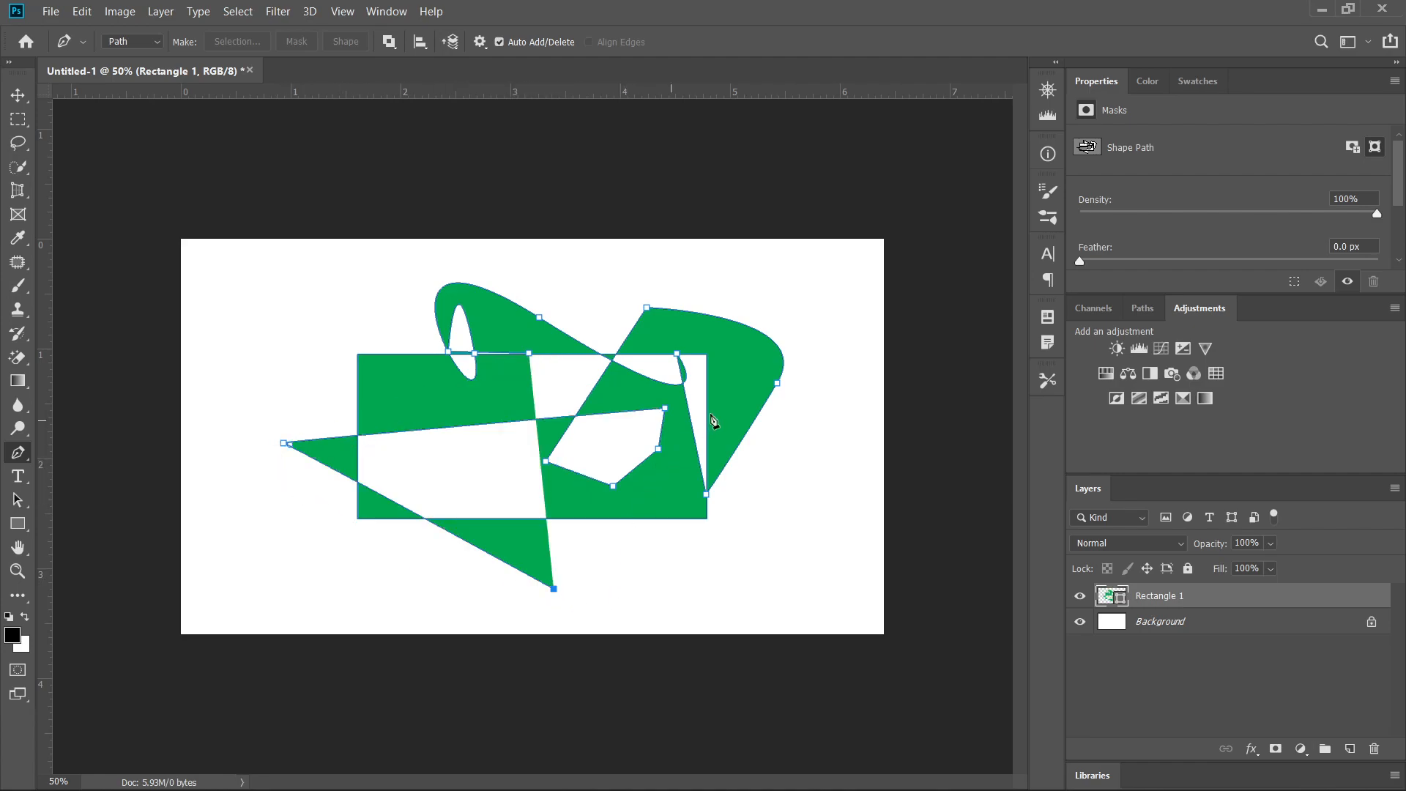
{"action": "left_click", "coordinate": [765, 273]}
{"action": "left_click", "coordinate": [333, 273]}
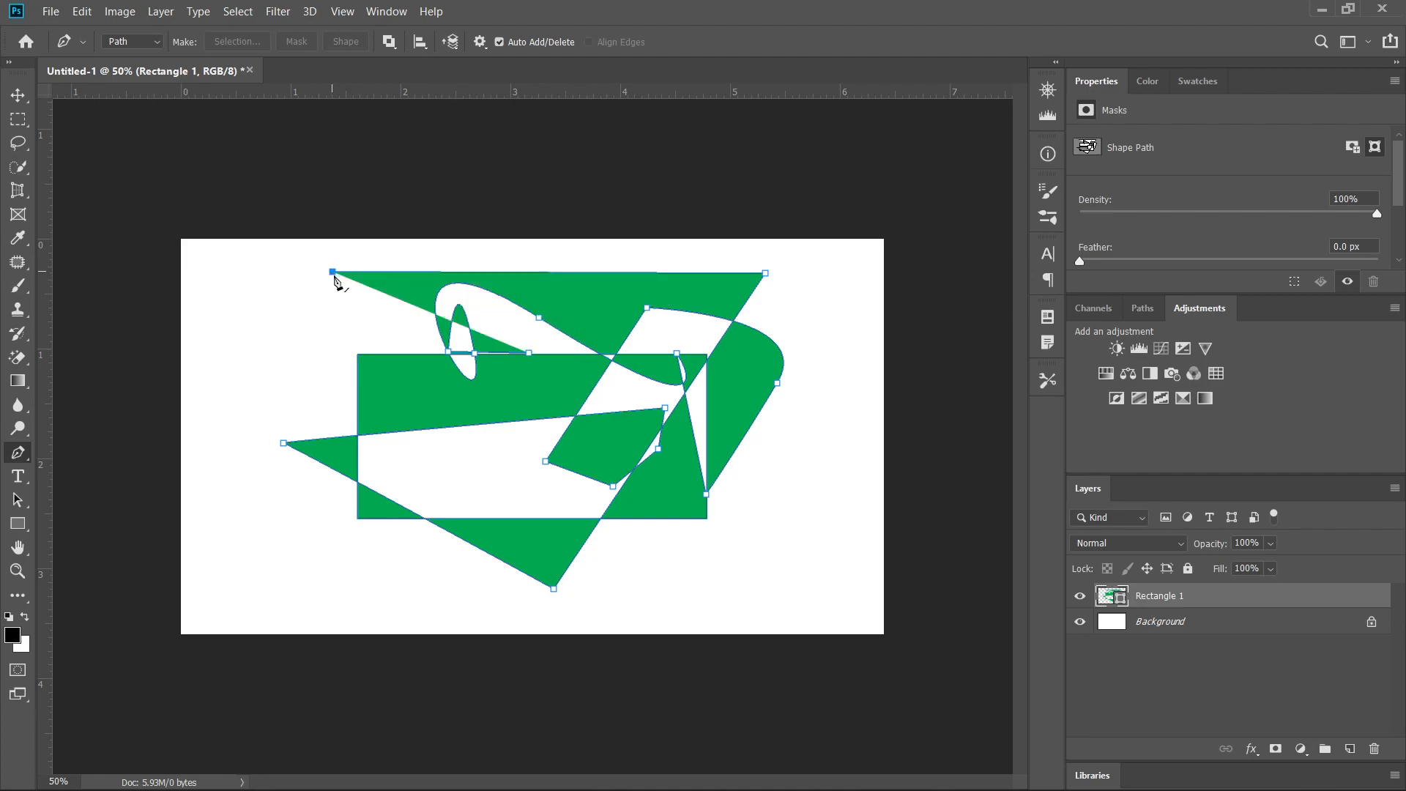
{"action": "left_click", "coordinate": [468, 459]}
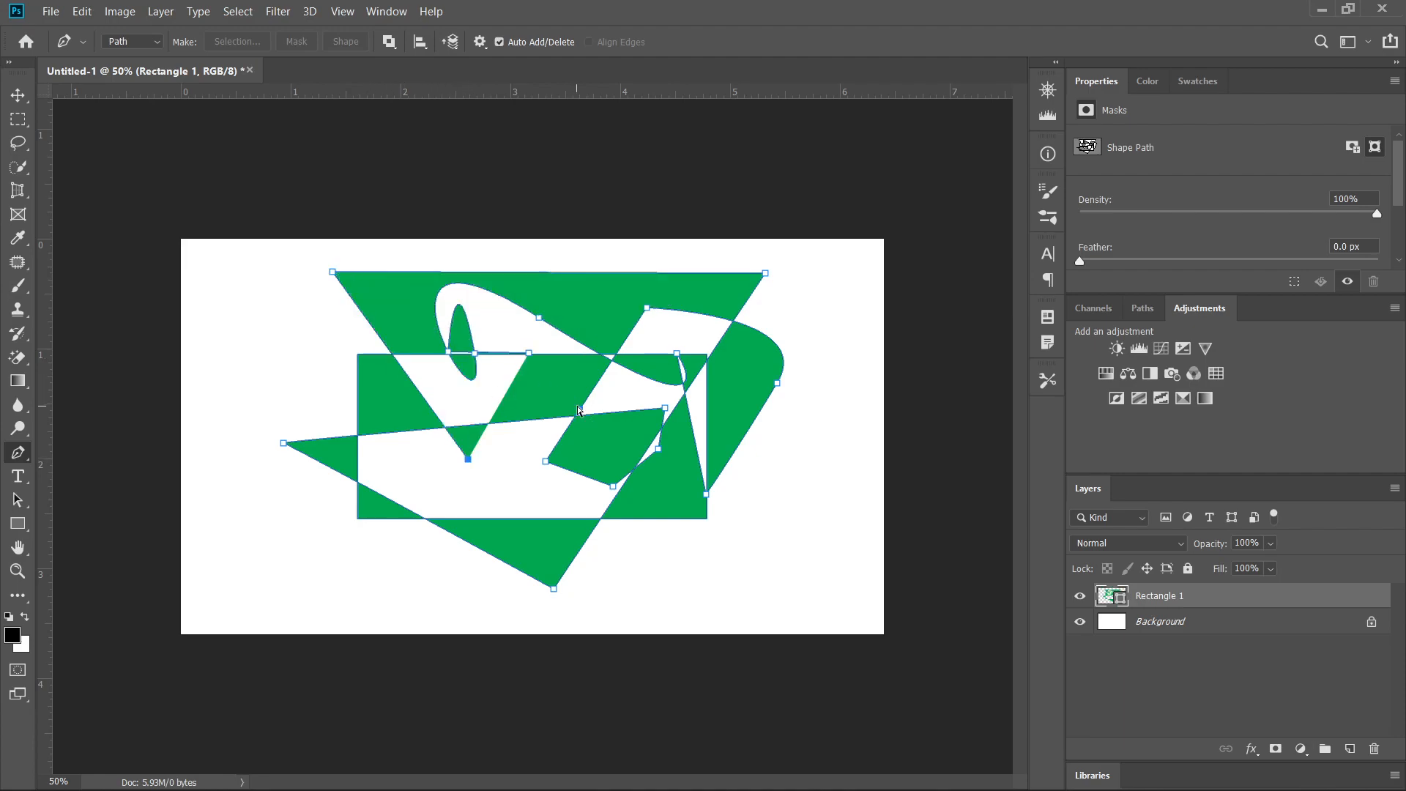
Step: Undo the pen path segments back to the single anchor point on the rectangle's upper edge
{"action": "key", "text": "ctrl+z"}
{"action": "key", "text": "ctrl+z"}
{"action": "key", "text": "ctrl+z"}
{"action": "key", "text": "ctrl+z"}
{"action": "key", "text": "ctrl+z"}
{"action": "key", "text": "ctrl+z"}
{"action": "key", "text": "ctrl+z"}
{"action": "key", "text": "ctrl+z"}
{"action": "key", "text": "ctrl+z"}
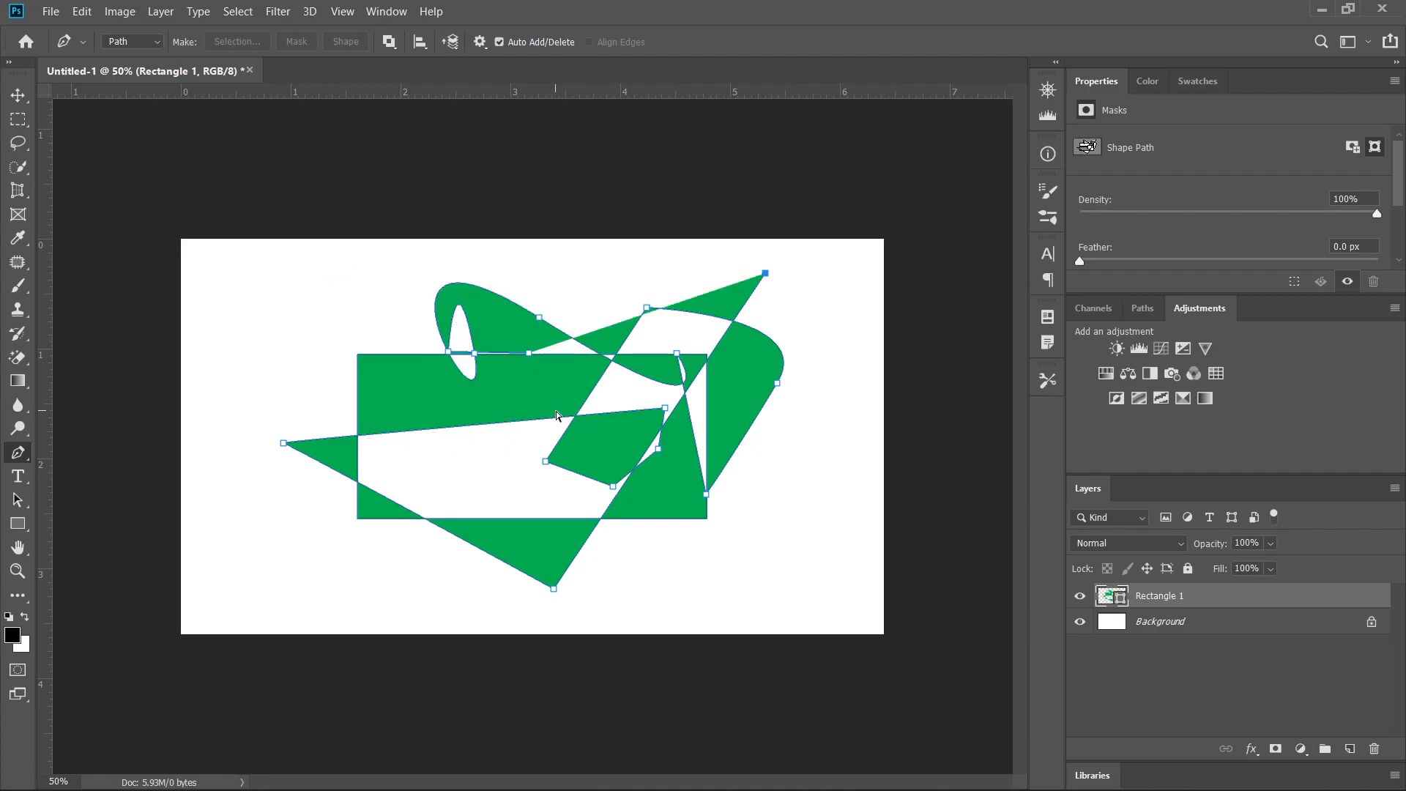
{"action": "key", "text": "ctrl+z"}
{"action": "key", "text": "ctrl+z"}
{"action": "key", "text": "ctrl+z"}
{"action": "key", "text": "ctrl+z"}
{"action": "key", "text": "ctrl+z"}
{"action": "key", "text": "ctrl+z"}
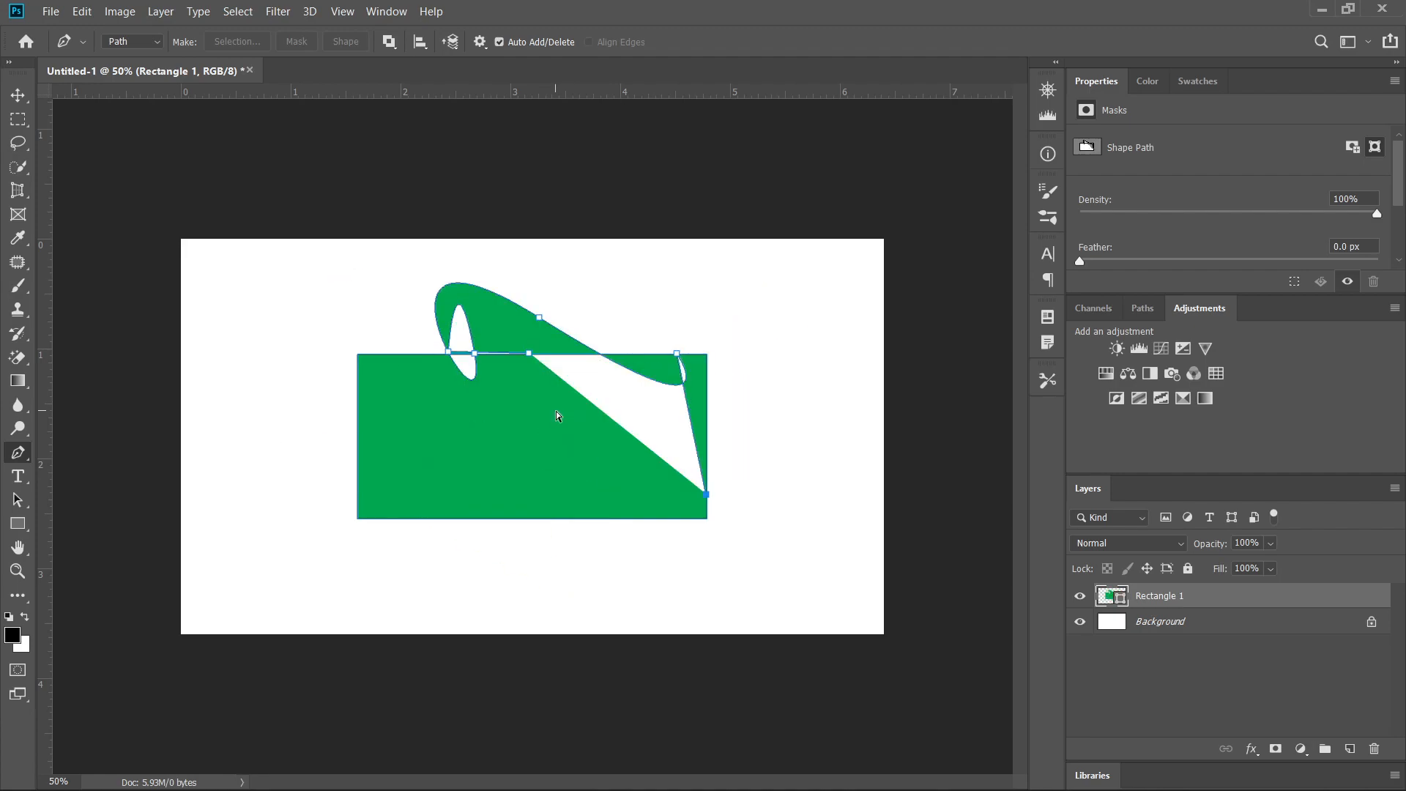
Step: Draw short strokes above the rectangle's upper edge with the Freeform Pen tool and allow converting the live shape to a regular path
{"action": "right_click", "coordinate": [19, 454]}
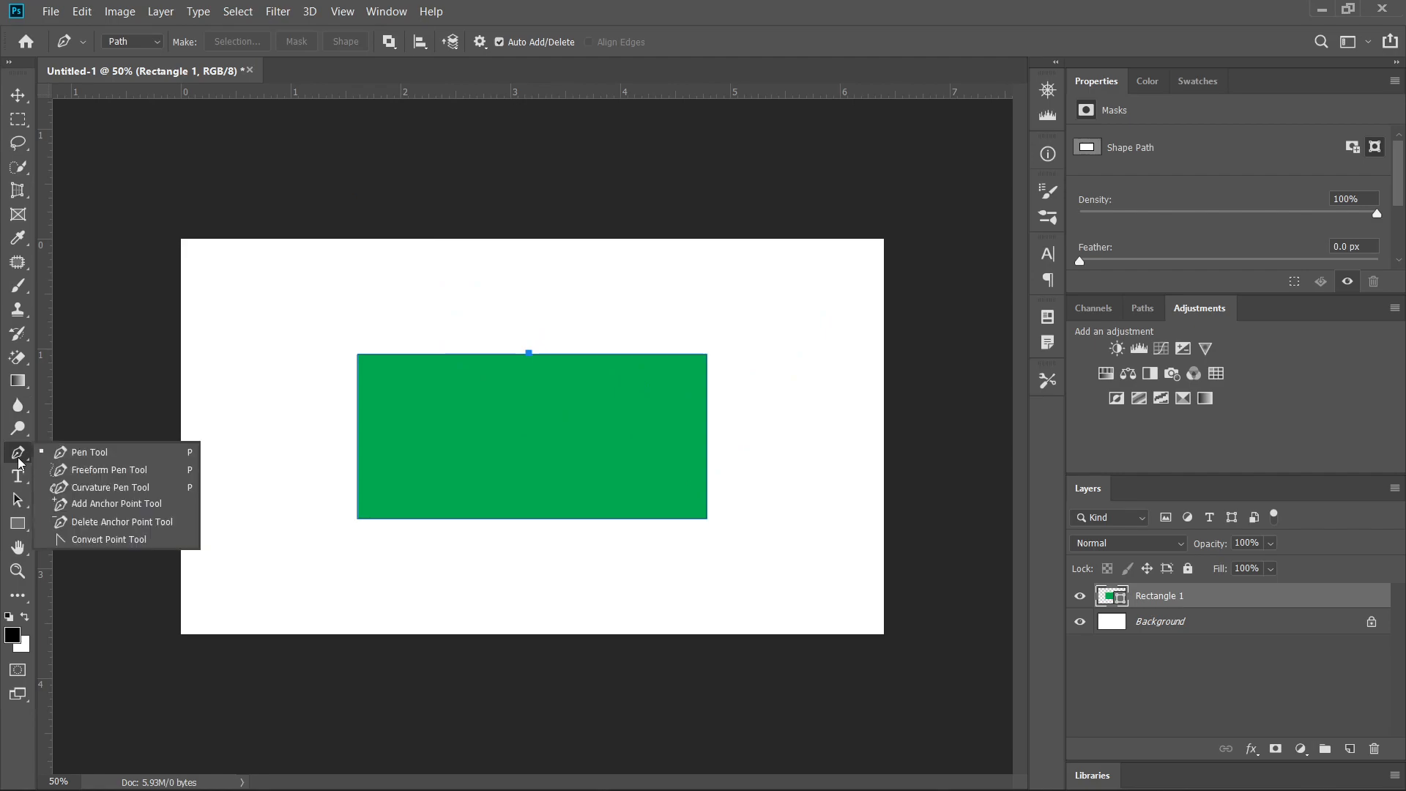
{"action": "left_click", "coordinate": [94, 471]}
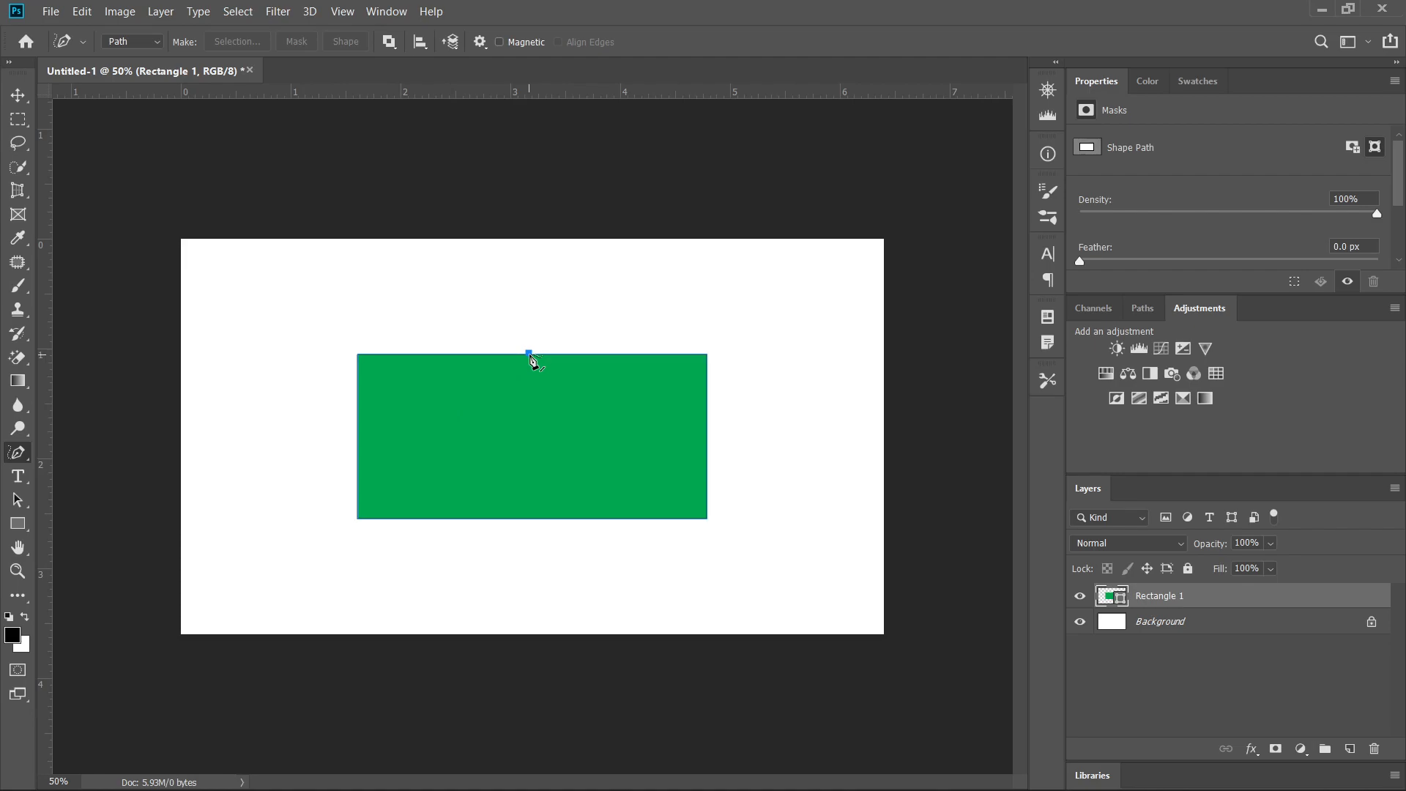
{"action": "left_click_drag", "start_coordinate": [529, 353], "coordinate": [543, 317]}
{"action": "left_click_drag", "start_coordinate": [532, 337], "coordinate": [581, 337]}
{"action": "left_click", "coordinate": [463, 309]}
{"action": "left_click", "coordinate": [493, 315]}
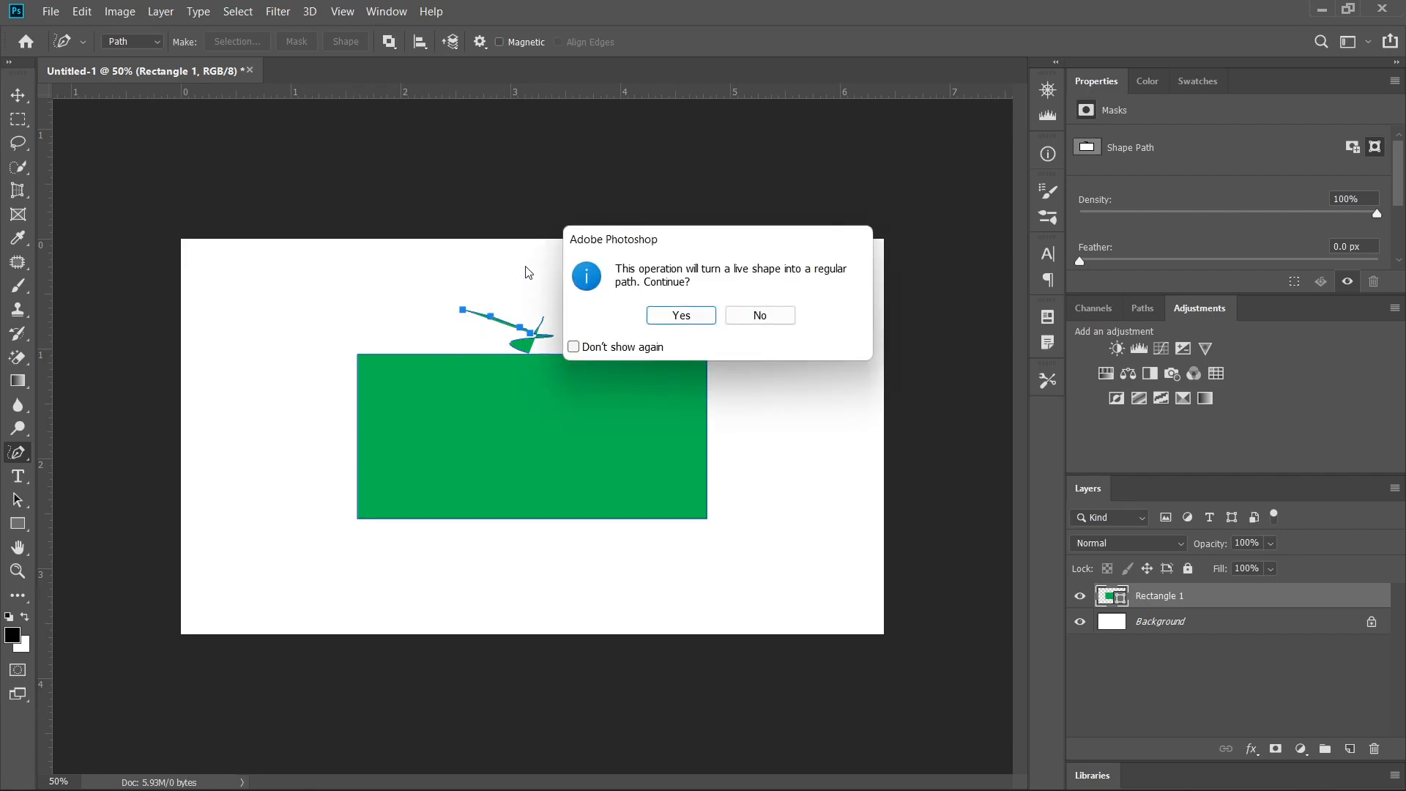
{"action": "left_click", "coordinate": [683, 316]}
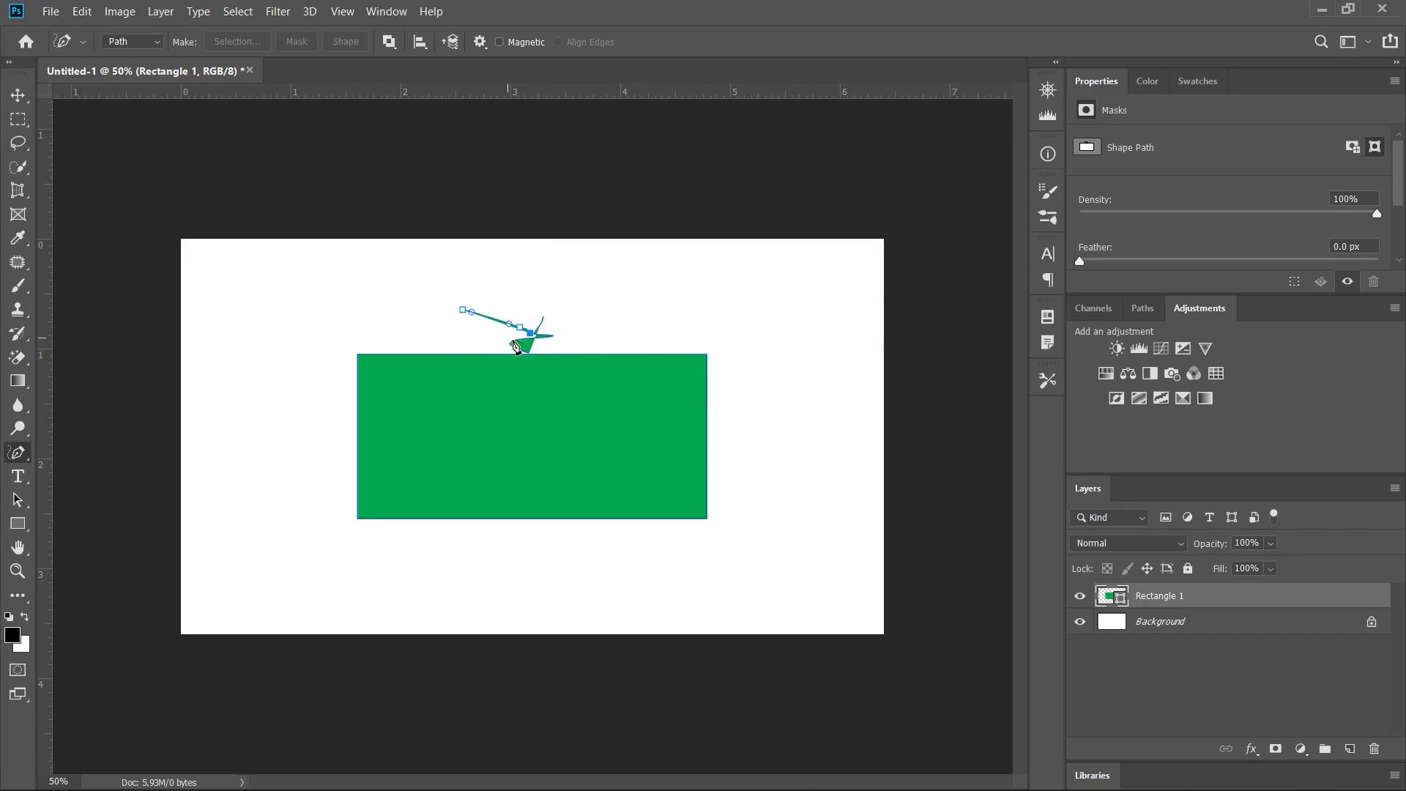
Step: Draw another freeform pen stroke along the rectangle's upper edge, accepting the conversion to a regular path
{"action": "right_click", "coordinate": [18, 452]}
{"action": "left_click", "coordinate": [95, 471]}
{"action": "right_click", "coordinate": [624, 459]}
{"action": "left_click", "coordinate": [538, 377]}
{"action": "mouse_move", "coordinate": [530, 359]}
{"action": "left_mouse_down"}
{"action": "mouse_move", "coordinate": [298, 350]}
{"action": "mouse_move", "coordinate": [538, 337]}
{"action": "left_mouse_up"}
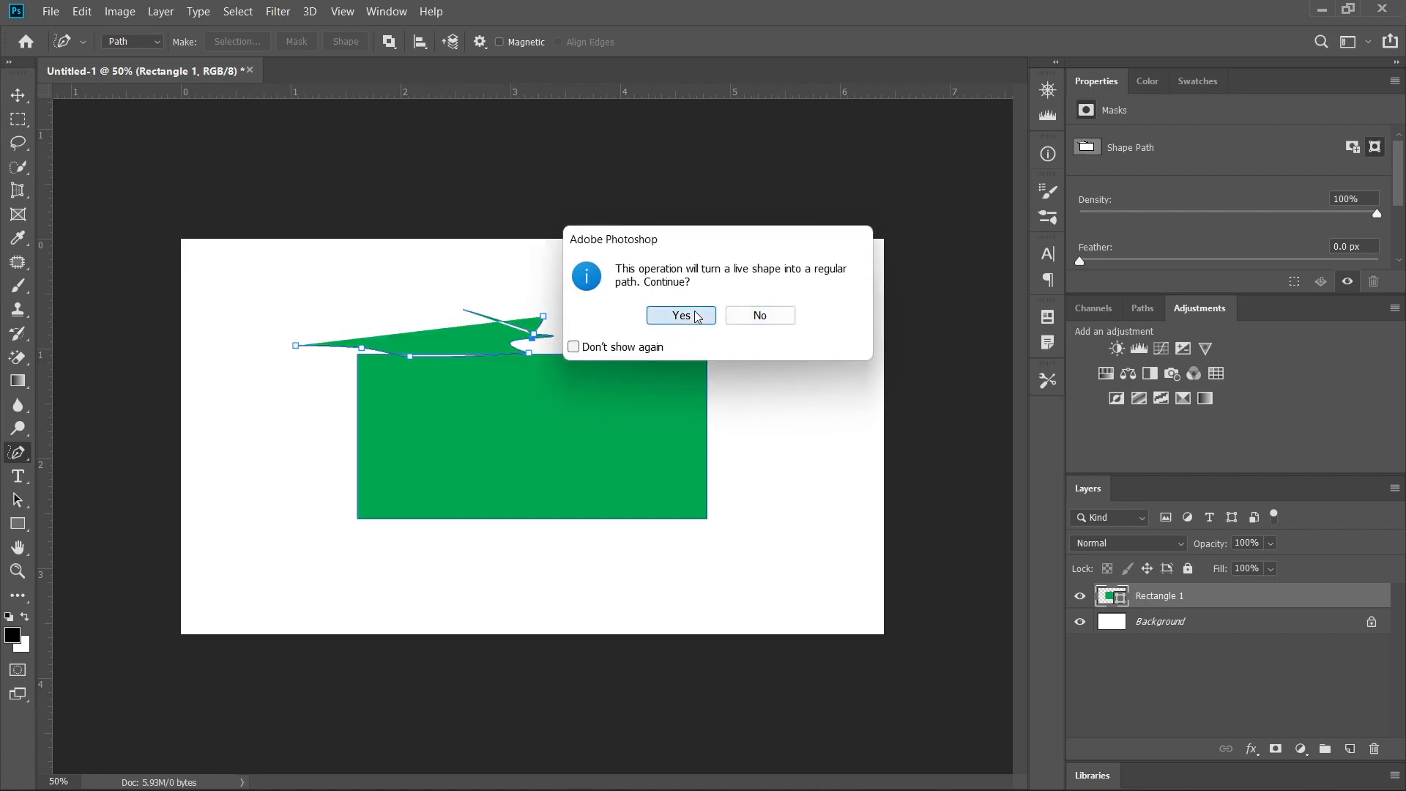
{"action": "left_click", "coordinate": [696, 317]}
Step: Draw a large freeform loop around the rectangle, plus smaller overlapping loops inside it and along its left and right sides
{"action": "mouse_move", "coordinate": [484, 334]}
{"action": "left_mouse_down"}
{"action": "mouse_move", "coordinate": [564, 351]}
{"action": "mouse_move", "coordinate": [724, 332]}
{"action": "left_mouse_up"}
{"action": "mouse_move", "coordinate": [769, 406]}
{"action": "left_mouse_down"}
{"action": "mouse_move", "coordinate": [785, 457]}
{"action": "mouse_move", "coordinate": [775, 534]}
{"action": "mouse_move", "coordinate": [724, 567]}
{"action": "mouse_move", "coordinate": [666, 584]}
{"action": "mouse_move", "coordinate": [382, 570]}
{"action": "mouse_move", "coordinate": [281, 488]}
{"action": "mouse_move", "coordinate": [241, 346]}
{"action": "mouse_move", "coordinate": [316, 288]}
{"action": "mouse_move", "coordinate": [572, 263]}
{"action": "mouse_move", "coordinate": [727, 288]}
{"action": "mouse_move", "coordinate": [765, 313]}
{"action": "mouse_move", "coordinate": [775, 408]}
{"action": "left_mouse_up"}
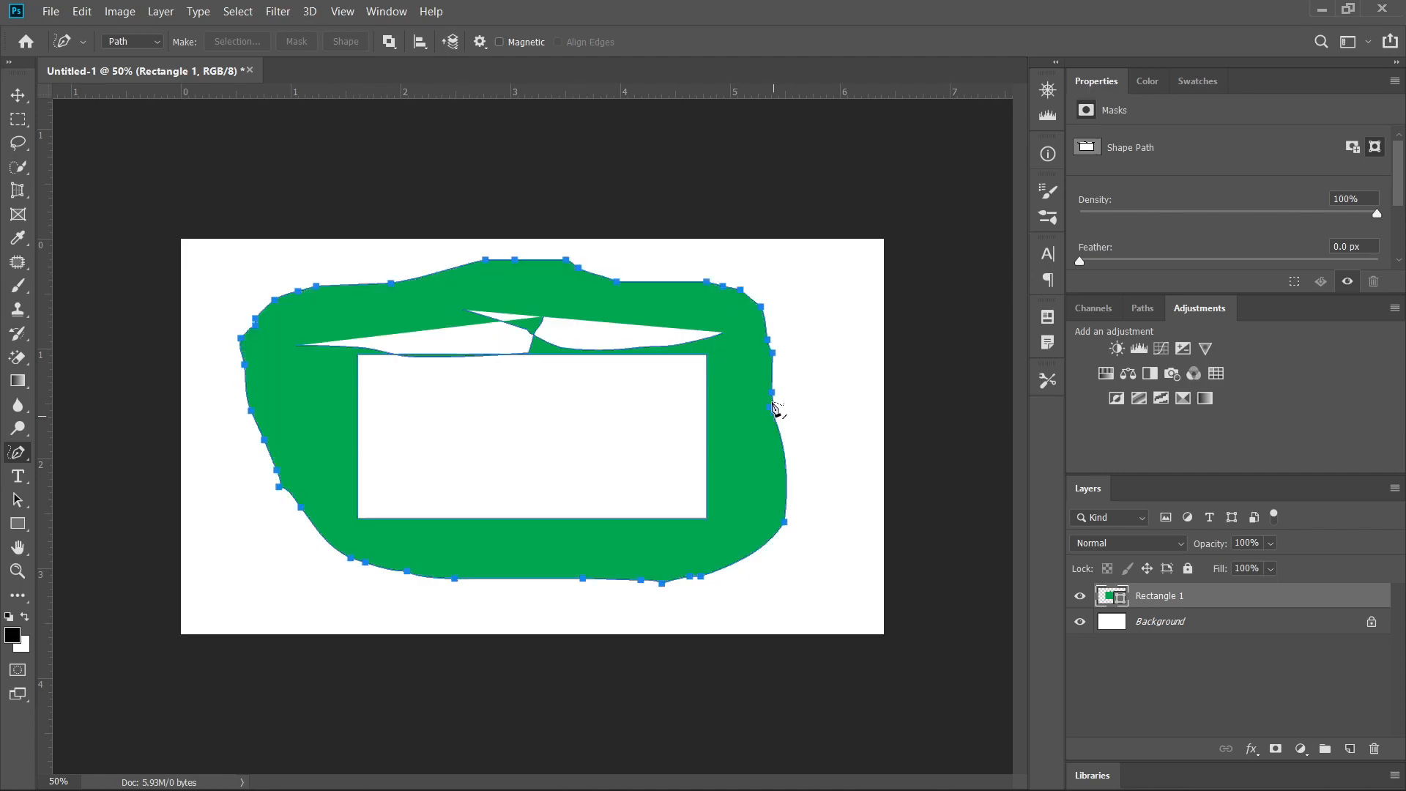
{"action": "mouse_move", "coordinate": [552, 383]}
{"action": "left_mouse_down"}
{"action": "mouse_move", "coordinate": [473, 407]}
{"action": "mouse_move", "coordinate": [534, 484]}
{"action": "mouse_move", "coordinate": [603, 452]}
{"action": "mouse_move", "coordinate": [605, 394]}
{"action": "mouse_move", "coordinate": [542, 381]}
{"action": "left_mouse_up"}
{"action": "mouse_move", "coordinate": [424, 412]}
{"action": "left_mouse_down"}
{"action": "mouse_move", "coordinate": [437, 469]}
{"action": "mouse_move", "coordinate": [441, 427]}
{"action": "mouse_move", "coordinate": [423, 405]}
{"action": "left_mouse_up"}
{"action": "mouse_move", "coordinate": [388, 315]}
{"action": "left_mouse_down"}
{"action": "mouse_move", "coordinate": [315, 310]}
{"action": "mouse_move", "coordinate": [269, 383]}
{"action": "mouse_move", "coordinate": [292, 446]}
{"action": "mouse_move", "coordinate": [454, 419]}
{"action": "mouse_move", "coordinate": [403, 325]}
{"action": "mouse_move", "coordinate": [349, 315]}
{"action": "left_mouse_up"}
{"action": "mouse_move", "coordinate": [777, 304]}
{"action": "left_mouse_down"}
{"action": "mouse_move", "coordinate": [706, 288]}
{"action": "mouse_move", "coordinate": [647, 401]}
{"action": "mouse_move", "coordinate": [876, 458]}
{"action": "mouse_move", "coordinate": [794, 330]}
{"action": "mouse_move", "coordinate": [754, 302]}
{"action": "left_mouse_up"}
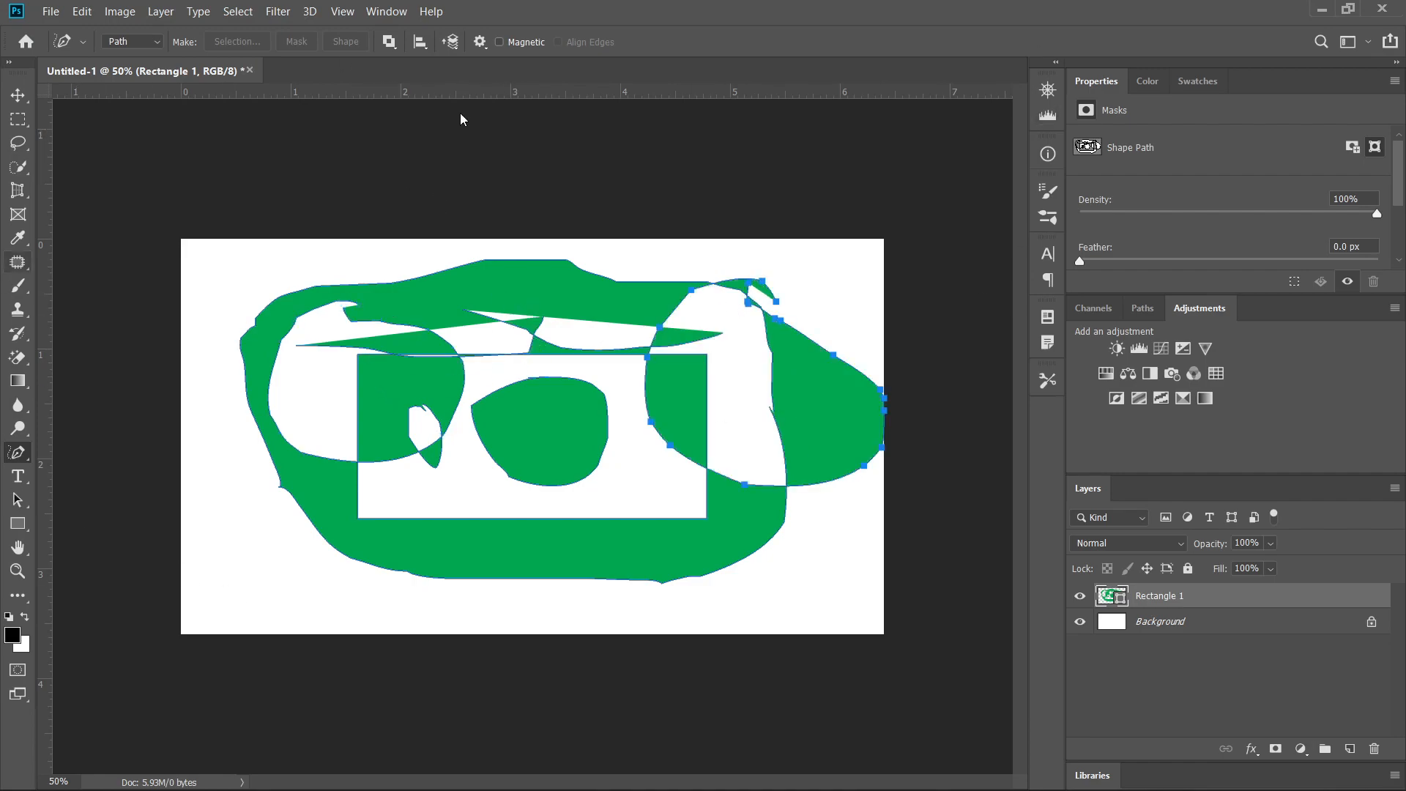
{"action": "mouse_move", "coordinate": [315, 389]}
{"action": "left_mouse_down"}
{"action": "mouse_move", "coordinate": [227, 442]}
{"action": "mouse_move", "coordinate": [411, 442]}
{"action": "mouse_move", "coordinate": [281, 399]}
{"action": "left_mouse_up"}
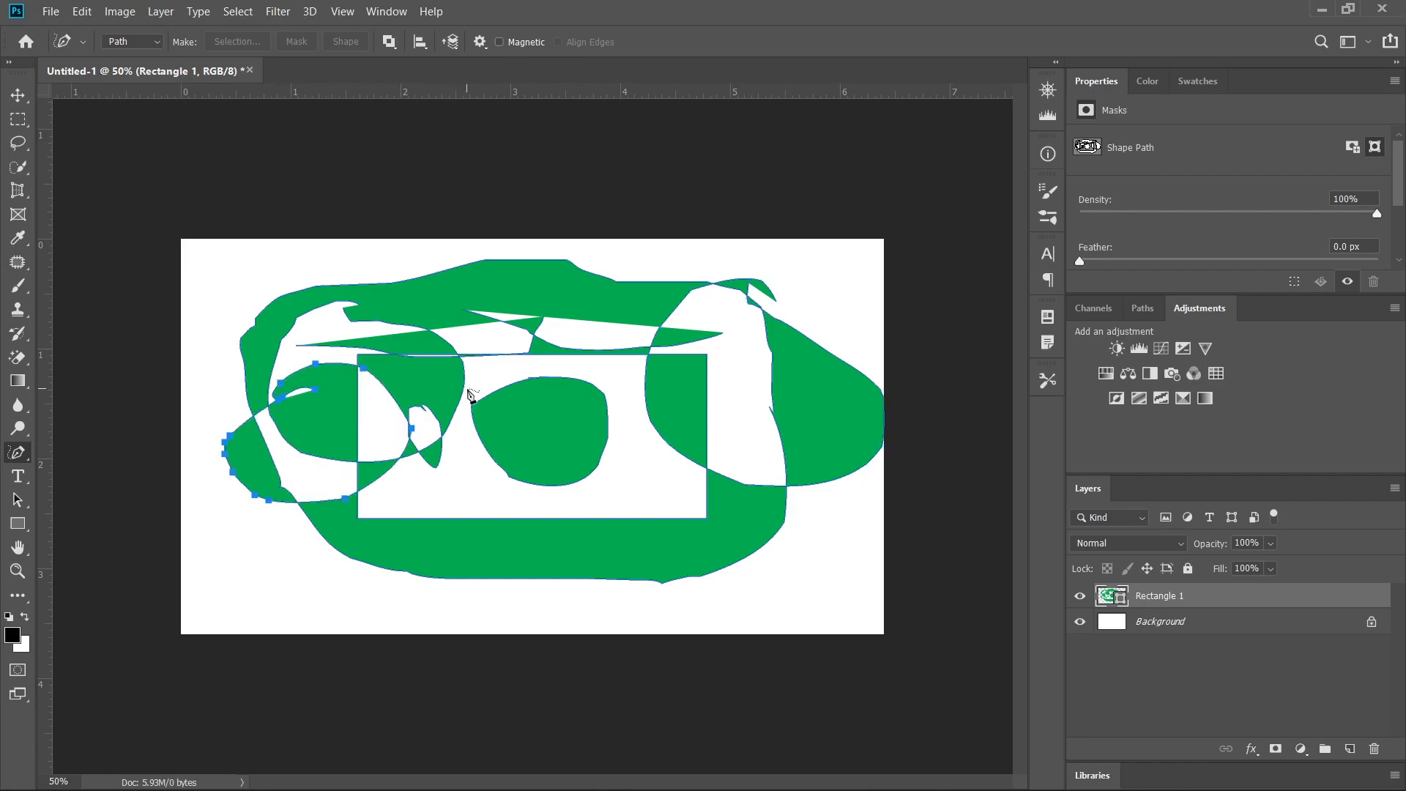
Step: Undo all the freeform pen strokes and the rectangle's move
{"action": "key", "text": "ctrl+z"}
{"action": "key", "text": "ctrl+z"}
{"action": "key", "text": "ctrl+z"}
{"action": "key", "text": "ctrl+z"}
{"action": "key", "text": "ctrl+z"}
{"action": "key", "text": "ctrl+z"}
{"action": "key", "text": "ctrl+z"}
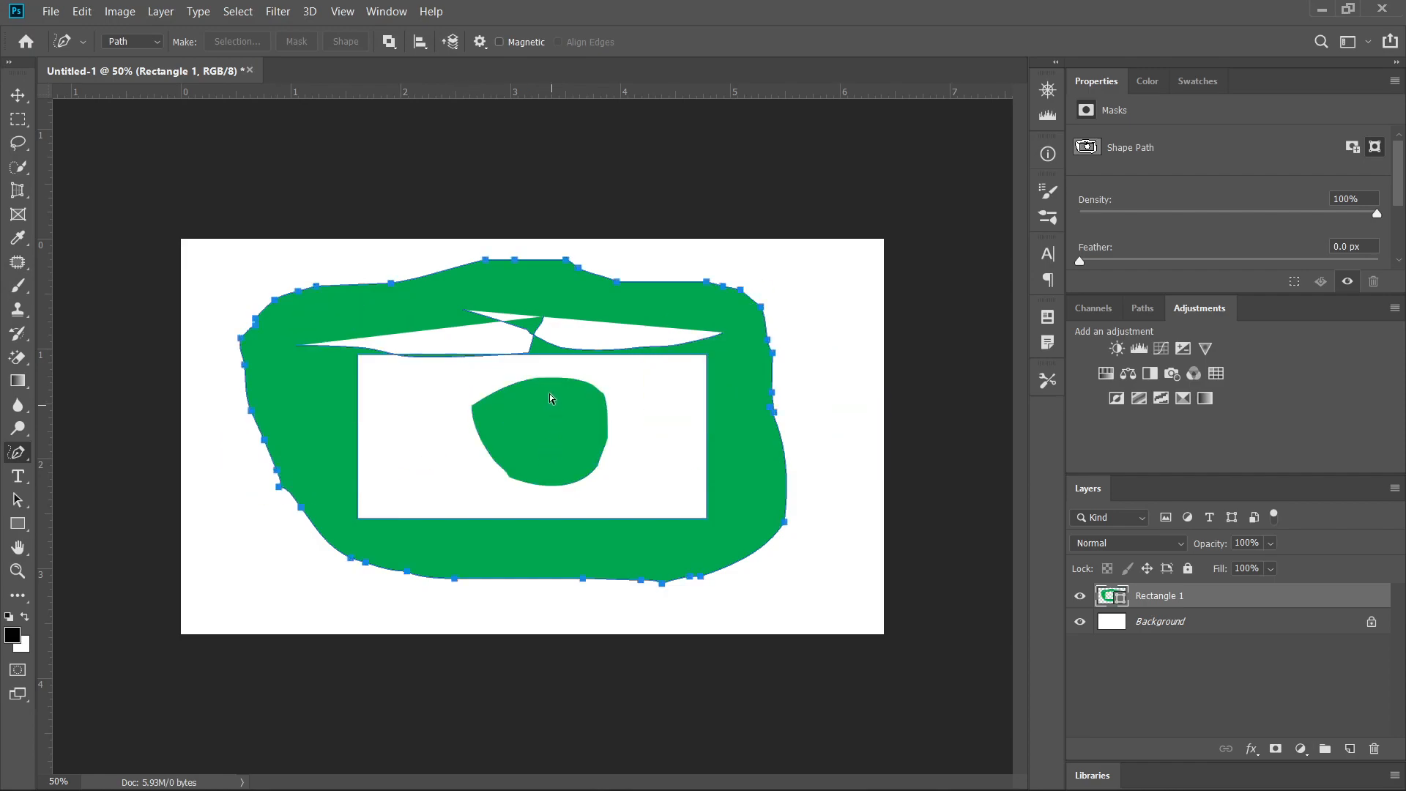
{"action": "key", "text": "ctrl+z"}
{"action": "key", "text": "ctrl+z"}
{"action": "key", "text": "ctrl+z"}
{"action": "key", "text": "ctrl+z"}
{"action": "key", "text": "ctrl+z"}
{"action": "key", "text": "ctrl+z"}
{"action": "key", "text": "ctrl+z"}
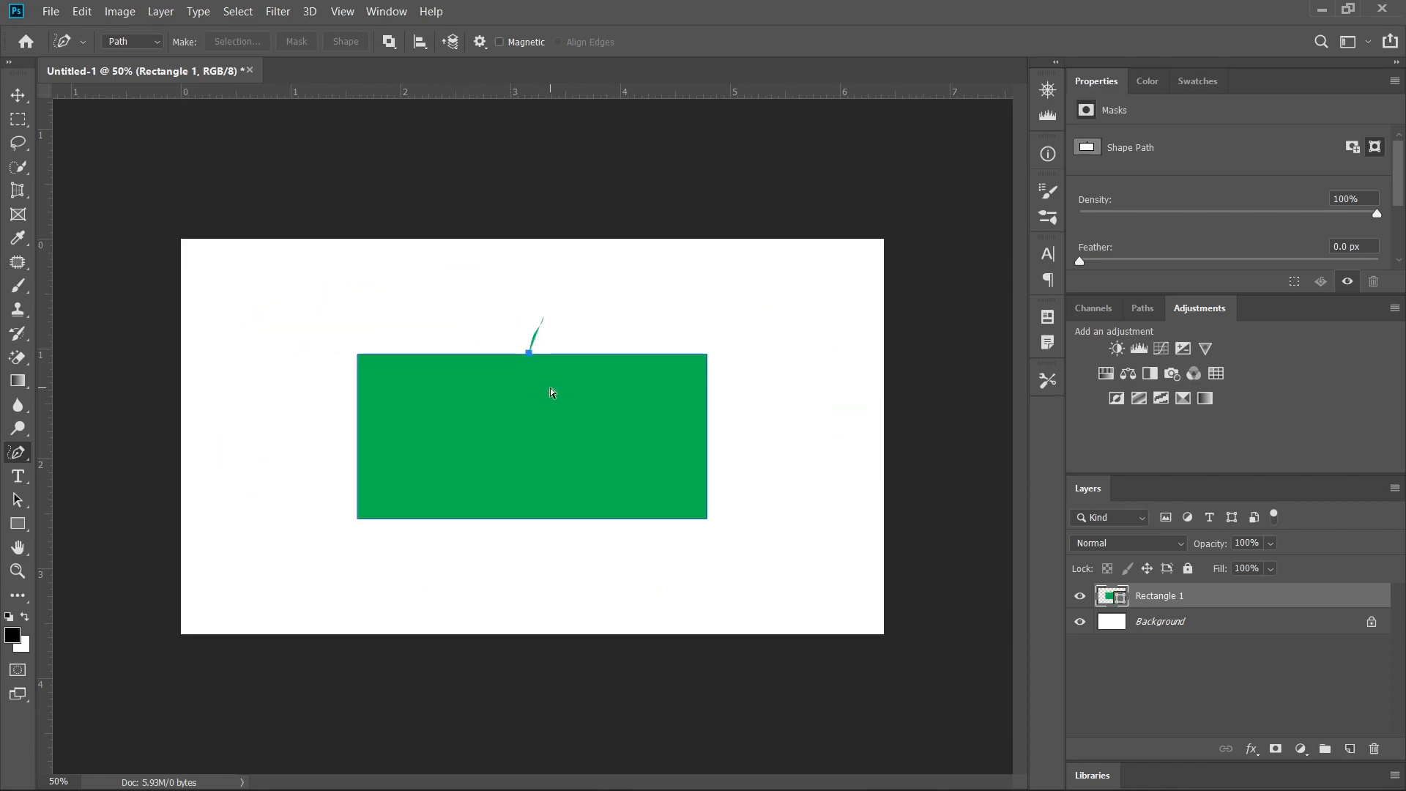
{"action": "key", "text": "ctrl+z"}
Step: Draw four freeform pen shapes around the rectangle: below it, to its right, along the canvas's left edge and in the lower-left corner
{"action": "mouse_move", "coordinate": [663, 508]}
{"action": "left_mouse_down"}
{"action": "mouse_move", "coordinate": [525, 527]}
{"action": "mouse_move", "coordinate": [720, 573]}
{"action": "mouse_move", "coordinate": [571, 546]}
{"action": "left_mouse_up"}
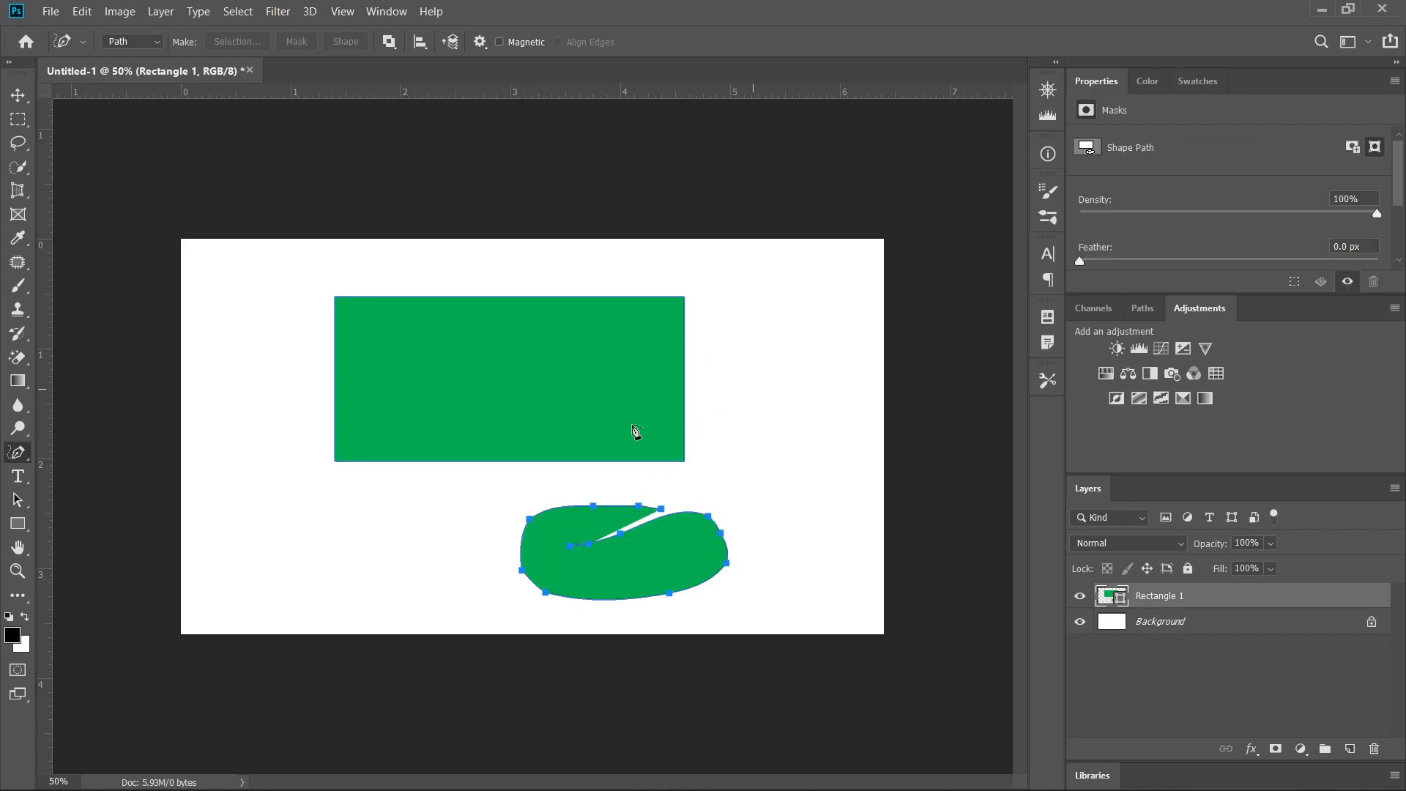
{"action": "mouse_move", "coordinate": [754, 310]}
{"action": "left_mouse_down"}
{"action": "mouse_move", "coordinate": [718, 455]}
{"action": "mouse_move", "coordinate": [922, 360]}
{"action": "mouse_move", "coordinate": [798, 295]}
{"action": "mouse_move", "coordinate": [745, 301]}
{"action": "left_mouse_up"}
{"action": "mouse_move", "coordinate": [157, 172]}
{"action": "left_mouse_down"}
{"action": "mouse_move", "coordinate": [277, 266]}
{"action": "mouse_move", "coordinate": [306, 368]}
{"action": "mouse_move", "coordinate": [286, 634]}
{"action": "left_mouse_up"}
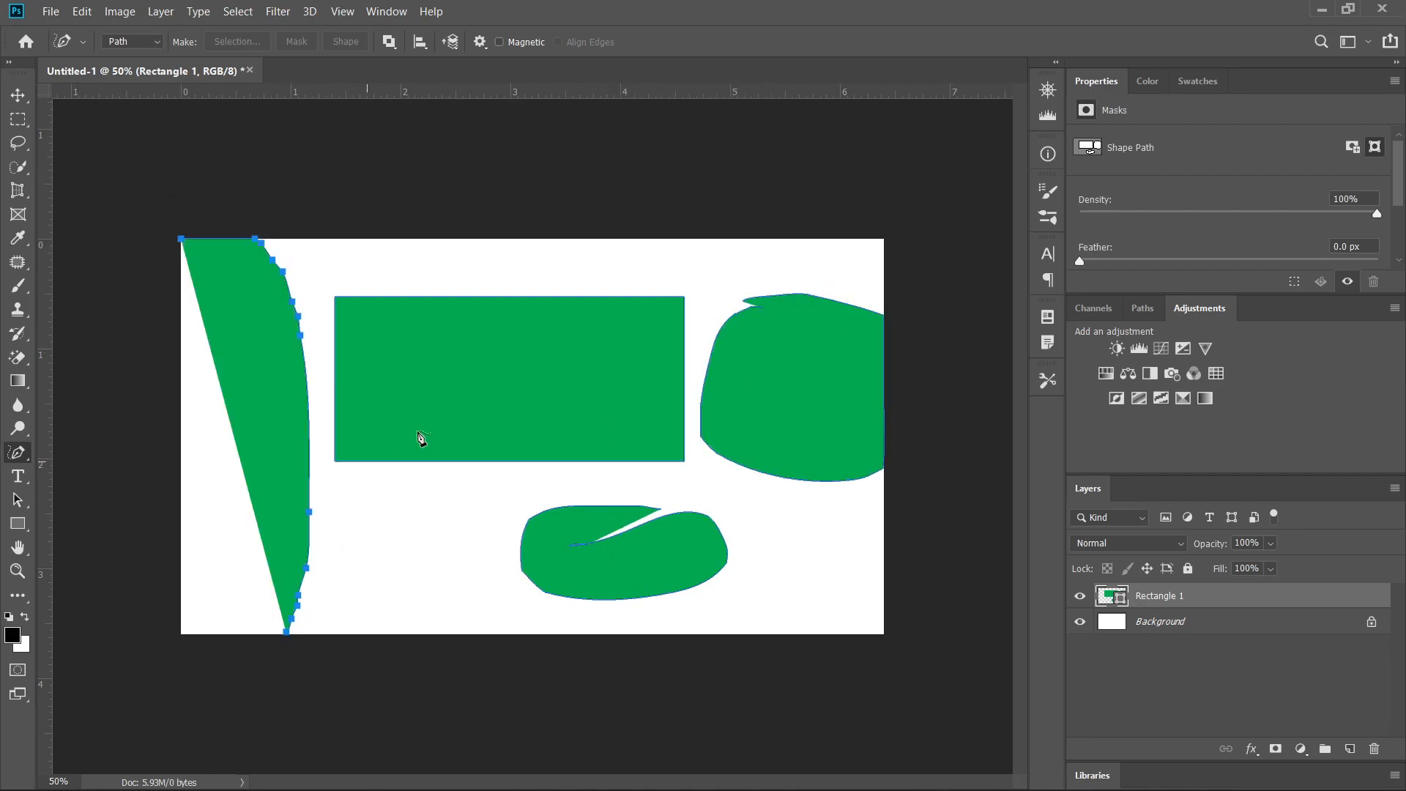
{"action": "mouse_move", "coordinate": [150, 421]}
{"action": "left_mouse_down"}
{"action": "mouse_move", "coordinate": [150, 510]}
{"action": "mouse_move", "coordinate": [366, 585]}
{"action": "mouse_move", "coordinate": [183, 423]}
{"action": "left_mouse_up"}
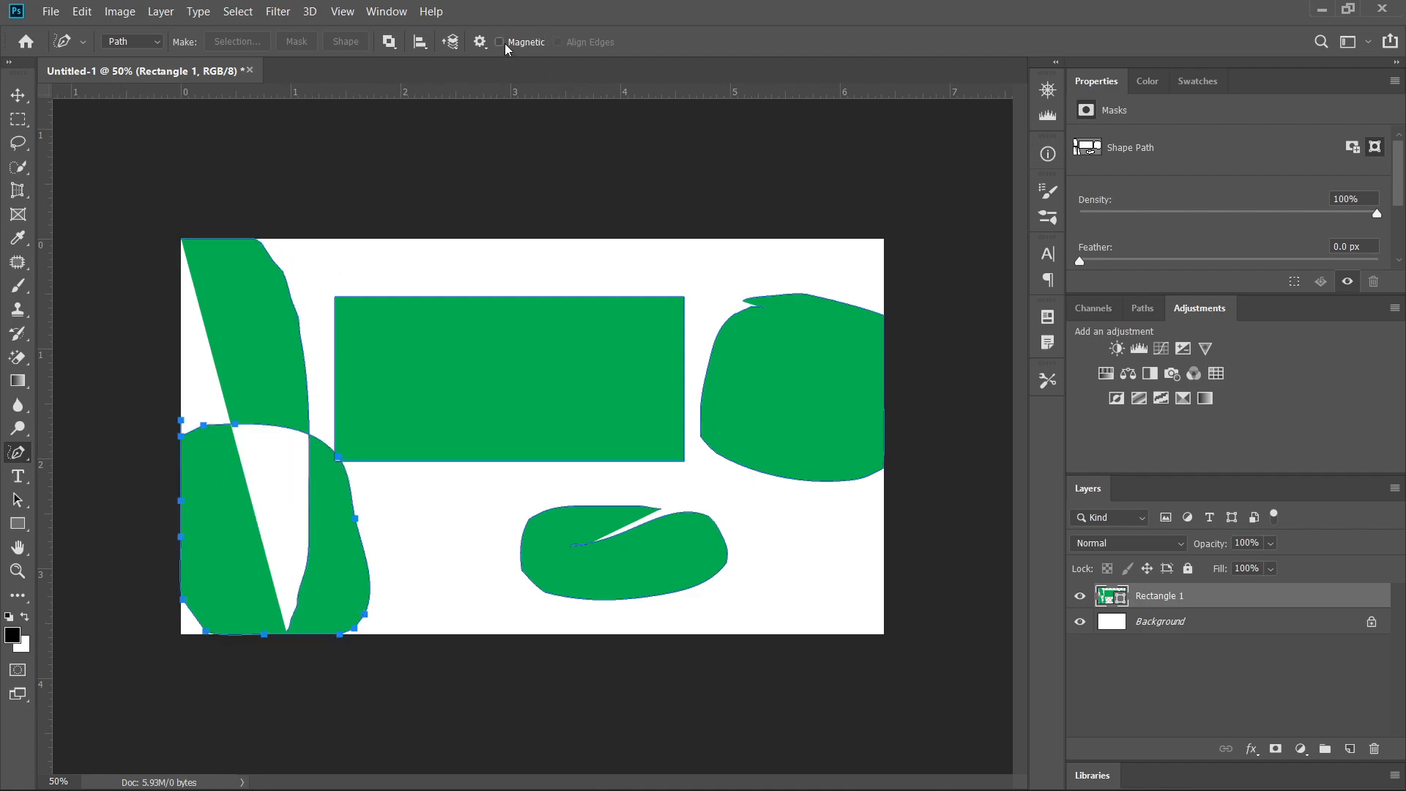
Step: Enable the Magnetic option and trace a closed freeform path along the edges of the rectangle and the neighbouring green shapes
{"action": "left_click", "coordinate": [378, 261]}
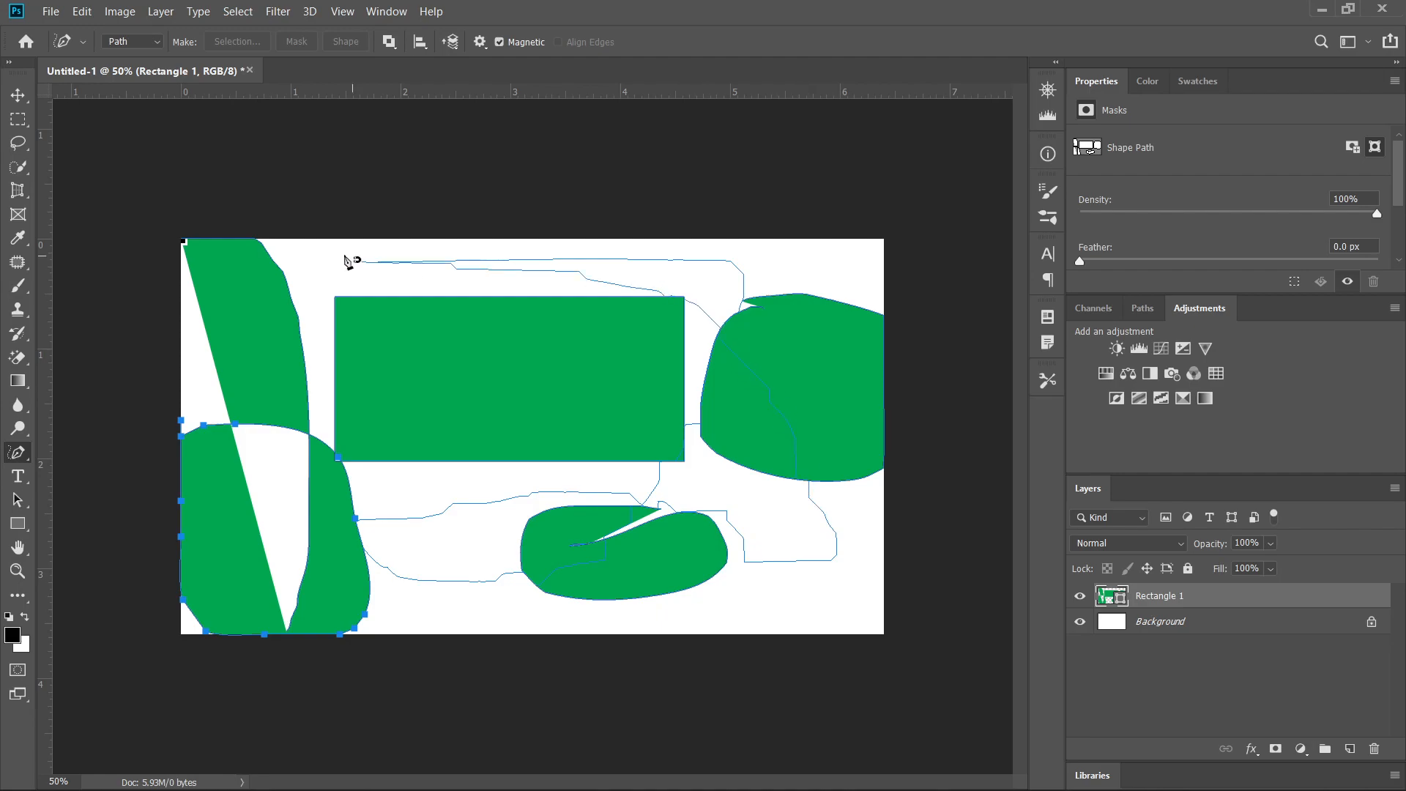
{"action": "left_click", "coordinate": [380, 266]}
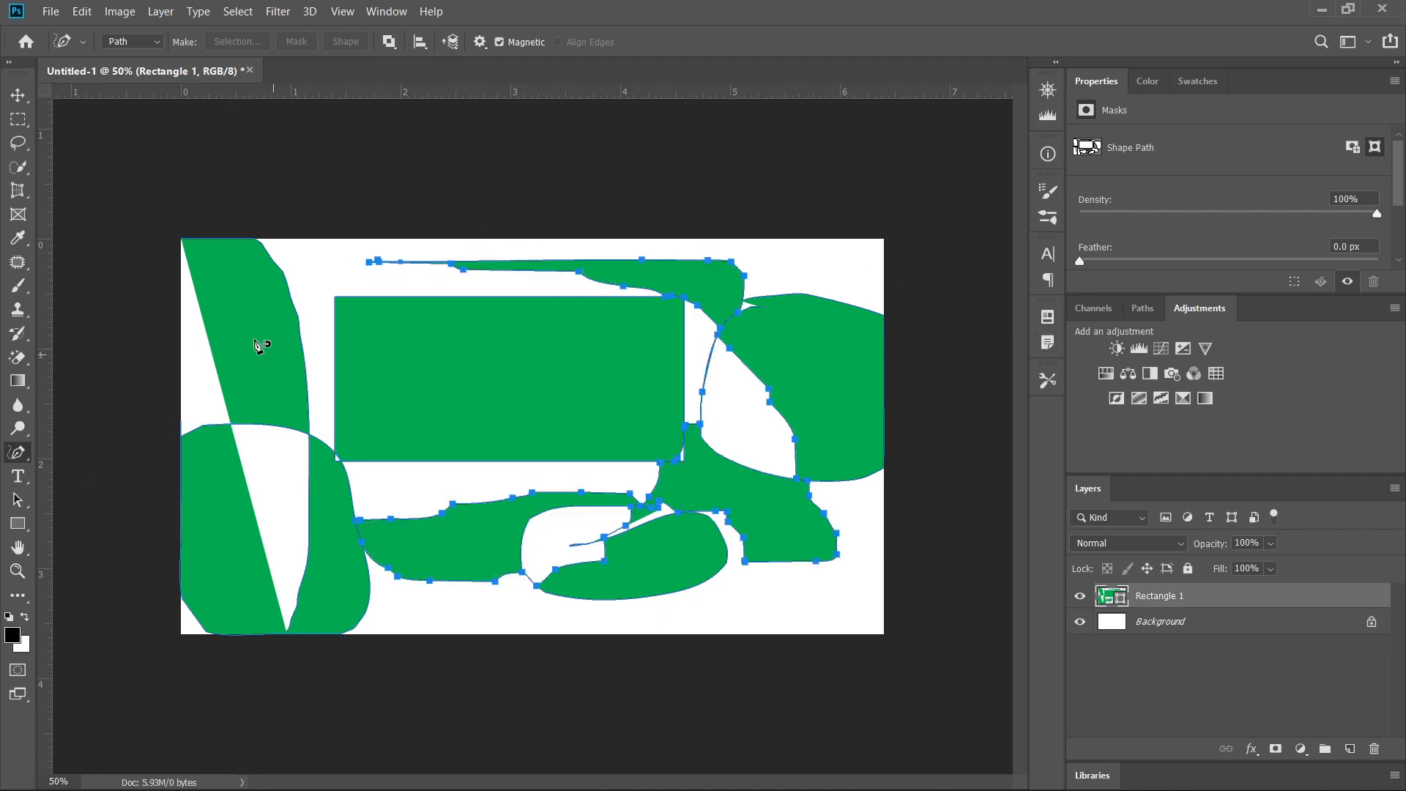
Step: Undo the magnetic path, the freeform shapes and the rectangle until the canvas is blank
{"action": "key", "text": "ctrl+z"}
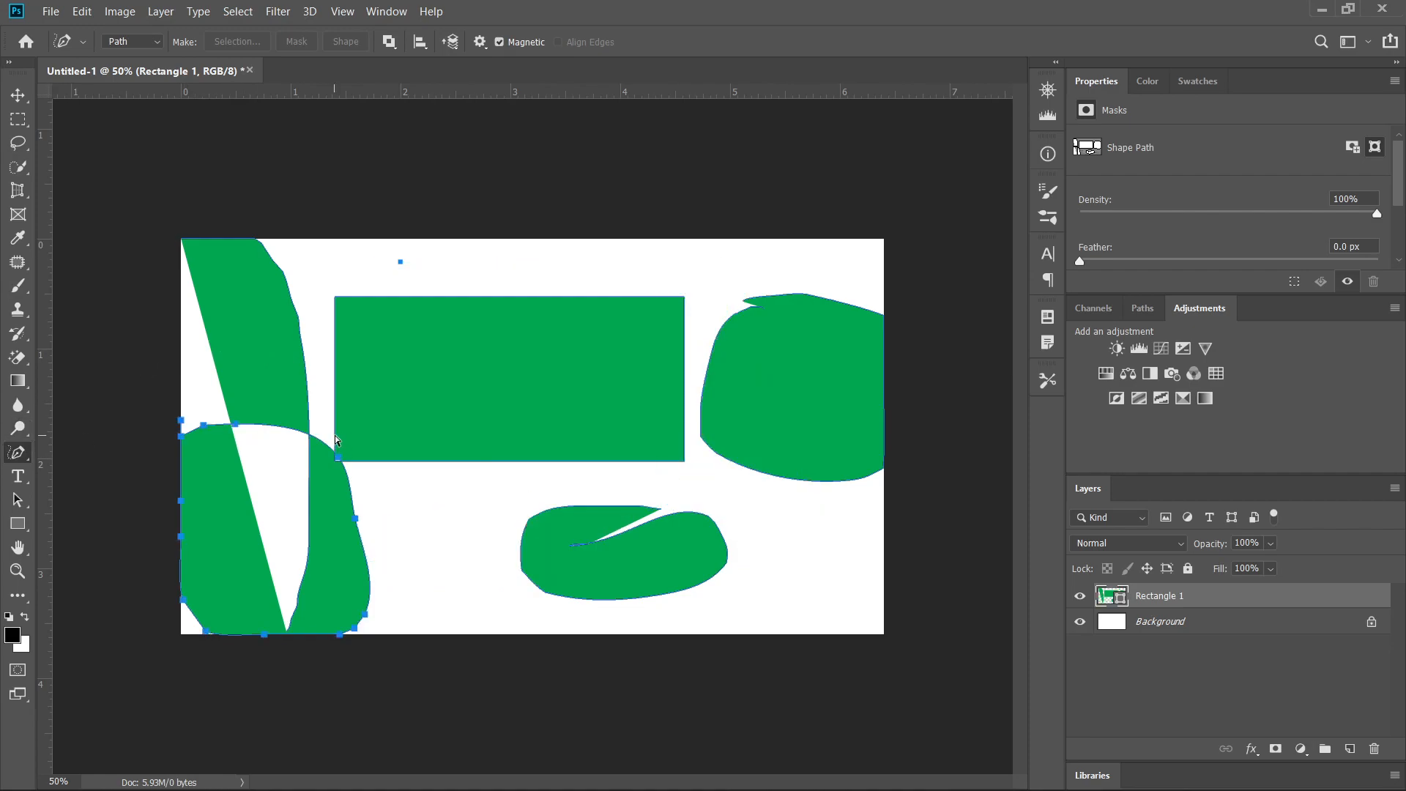
{"action": "key", "text": "ctrl+z"}
{"action": "key", "text": "ctrl+z"}
{"action": "key", "text": "ctrl+z"}
{"action": "key", "text": "ctrl+z"}
{"action": "key", "text": "ctrl+z"}
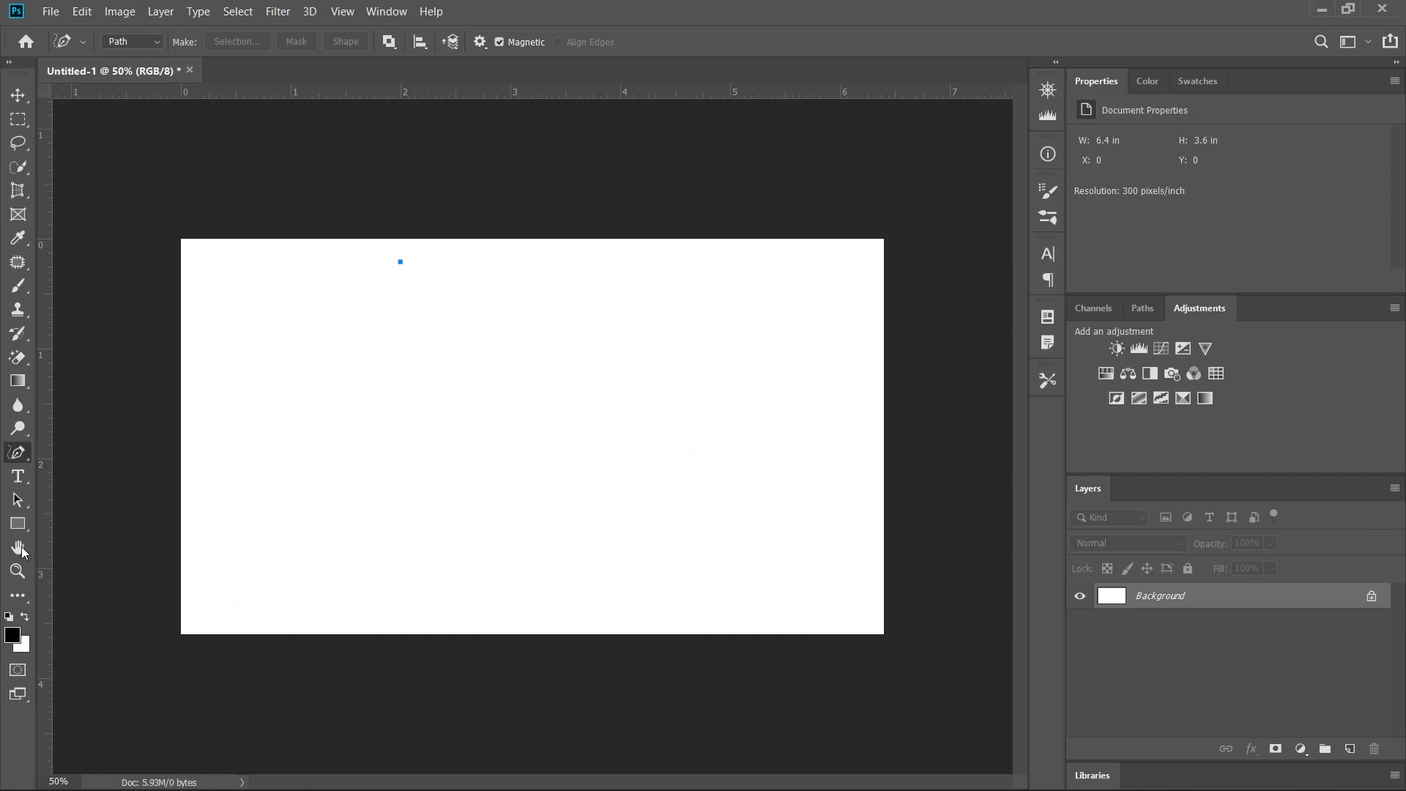
Step: Draw a rectangle about 1126 × 414 px in the middle of the canvas and fill it with green
{"action": "left_click_drag", "start_coordinate": [18, 524], "coordinate": [68, 525]}
{"action": "left_click_drag", "start_coordinate": [327, 352], "coordinate": [740, 501]}
{"action": "left_click", "coordinate": [1087, 195]}
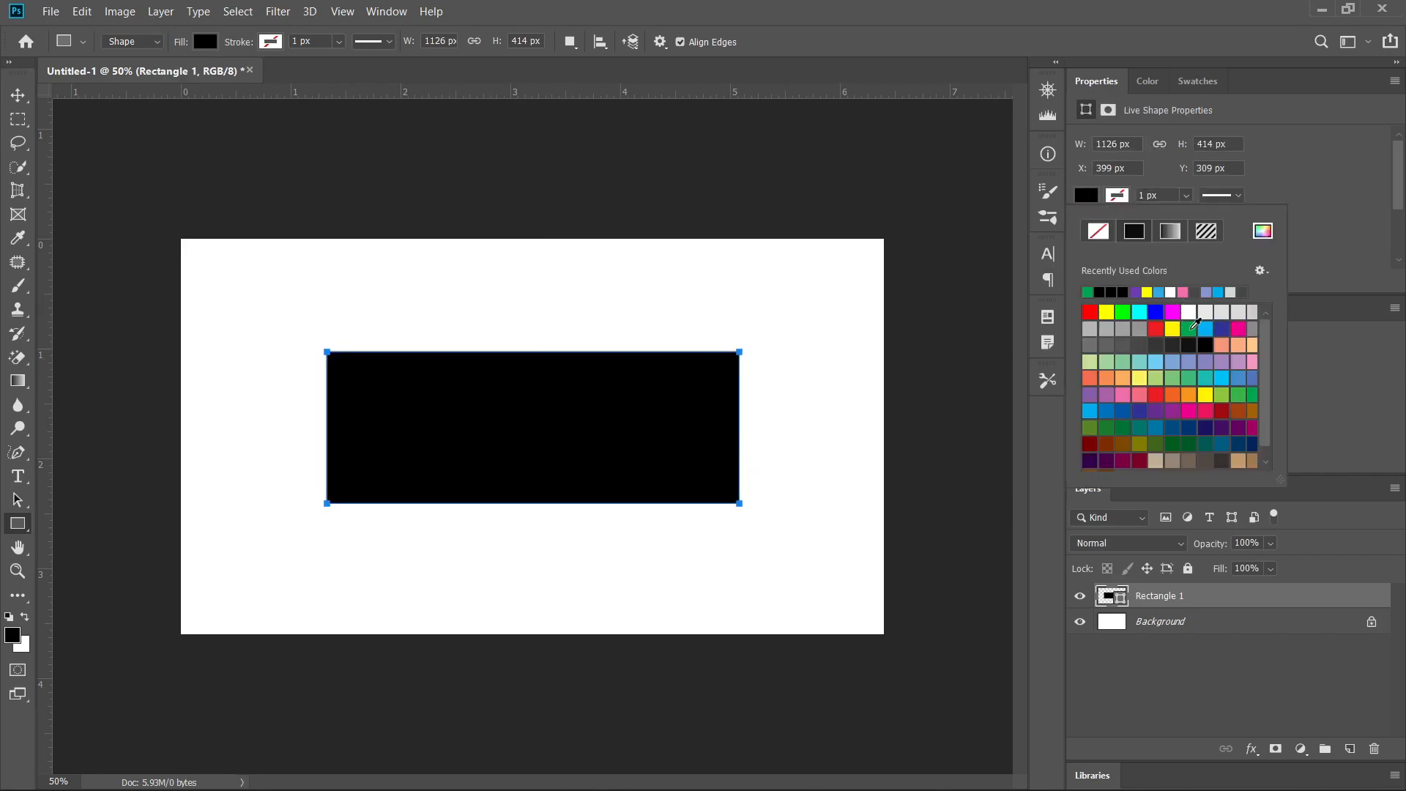
{"action": "left_click", "coordinate": [1188, 328]}
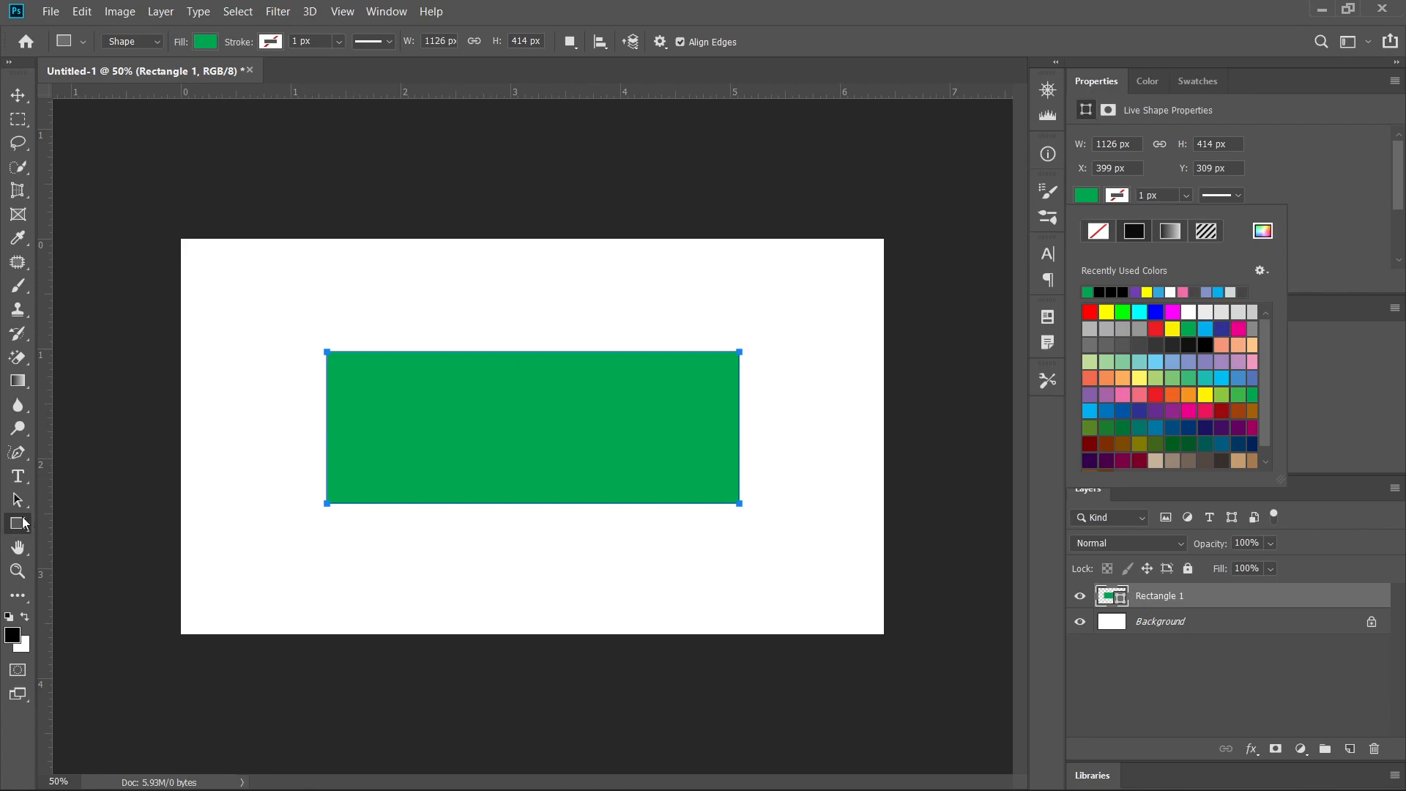
Step: Bow all four rectangle edges outward with the Curvature Pen tool and pull the upper-left corner point inward
{"action": "left_click", "coordinate": [19, 453]}
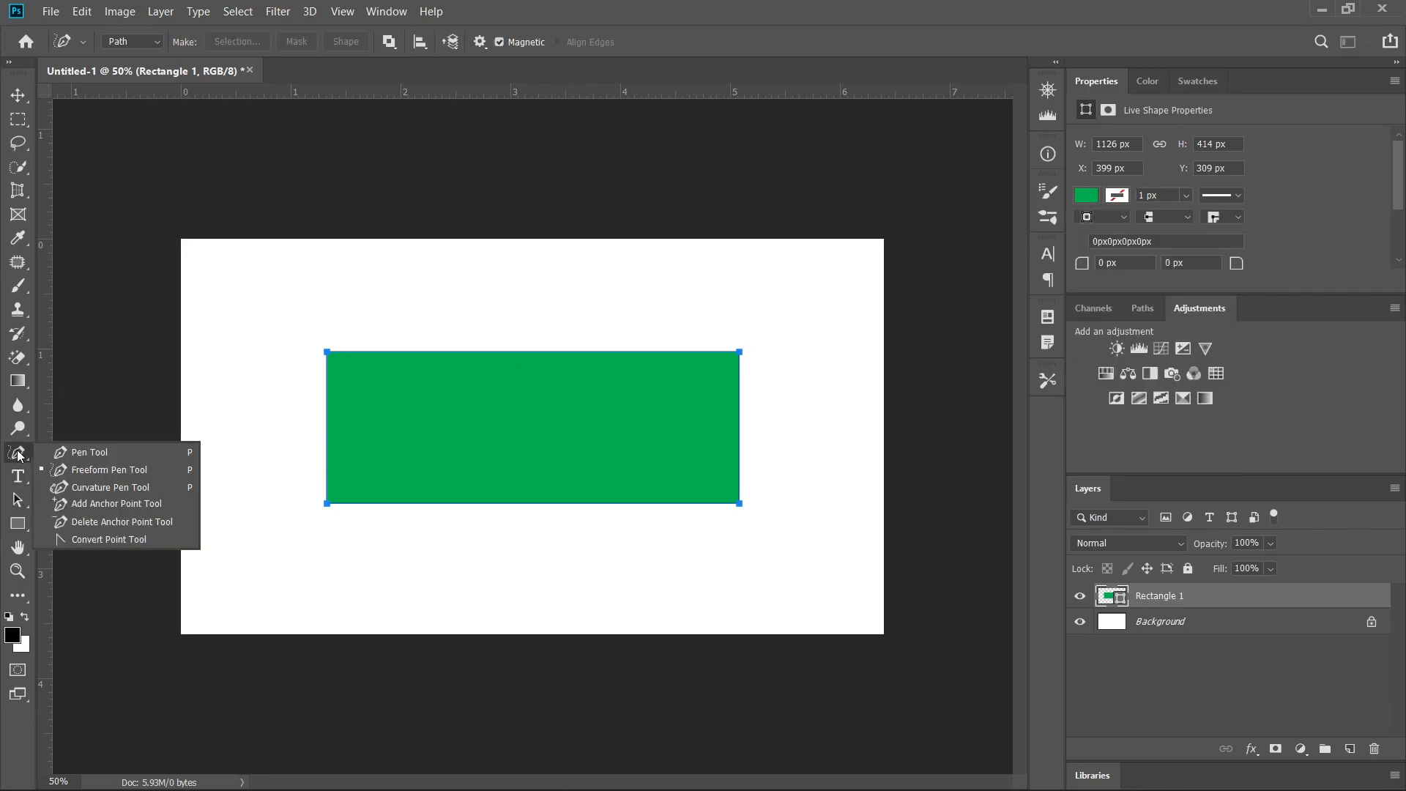
{"action": "left_click", "coordinate": [107, 485]}
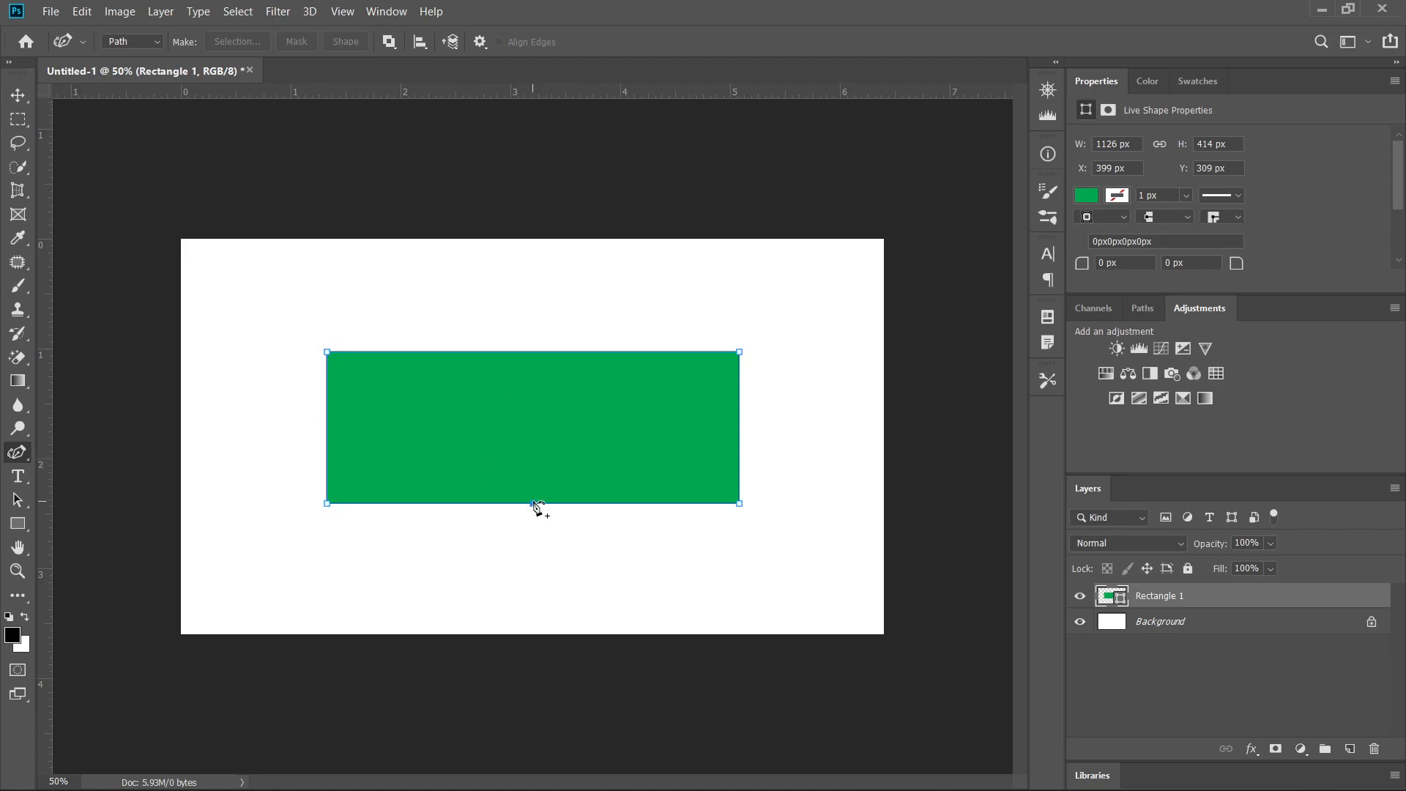
{"action": "left_click_drag", "start_coordinate": [533, 504], "coordinate": [536, 580]}
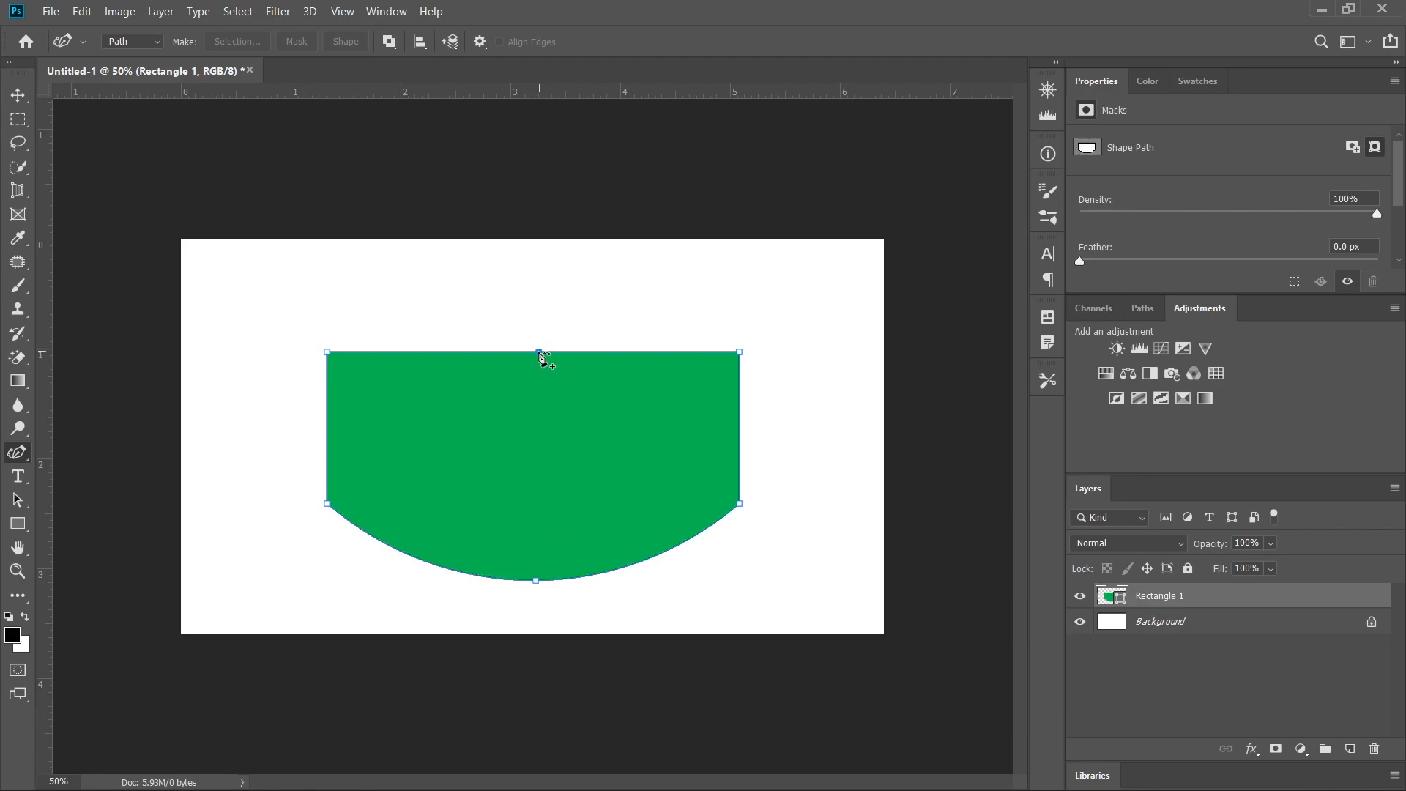
{"action": "left_click_drag", "start_coordinate": [539, 352], "coordinate": [542, 274]}
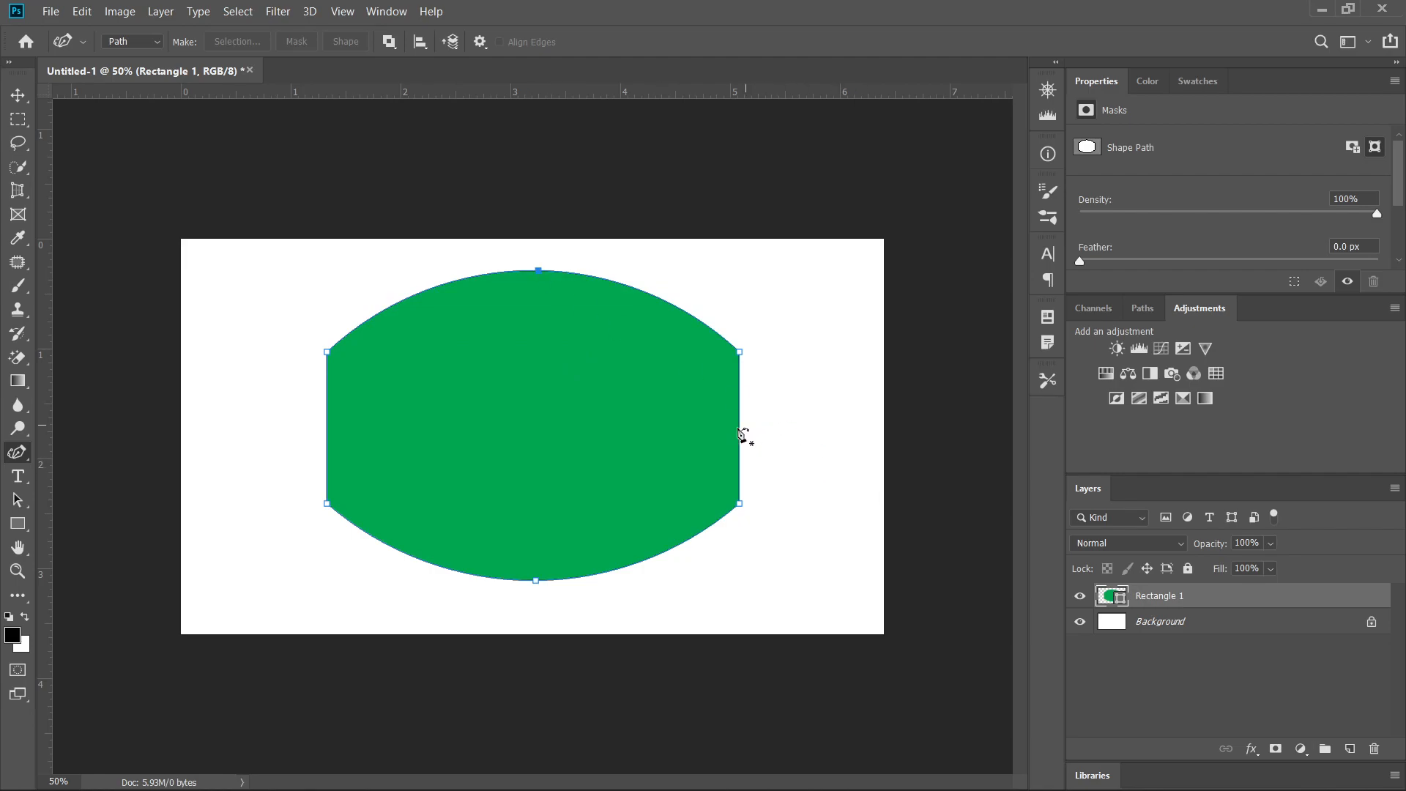
{"action": "left_click_drag", "start_coordinate": [741, 429], "coordinate": [892, 447]}
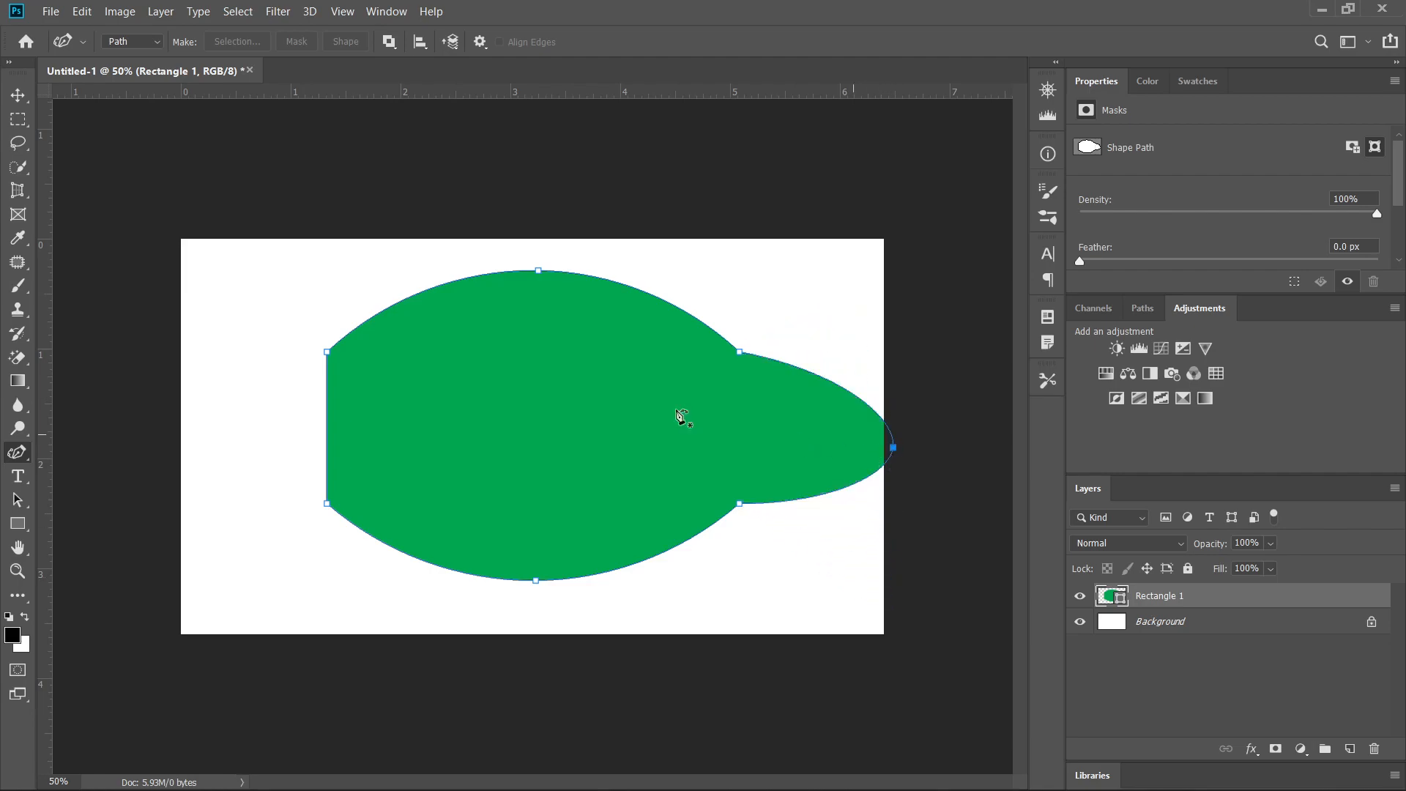
{"action": "left_click_drag", "start_coordinate": [329, 432], "coordinate": [192, 441]}
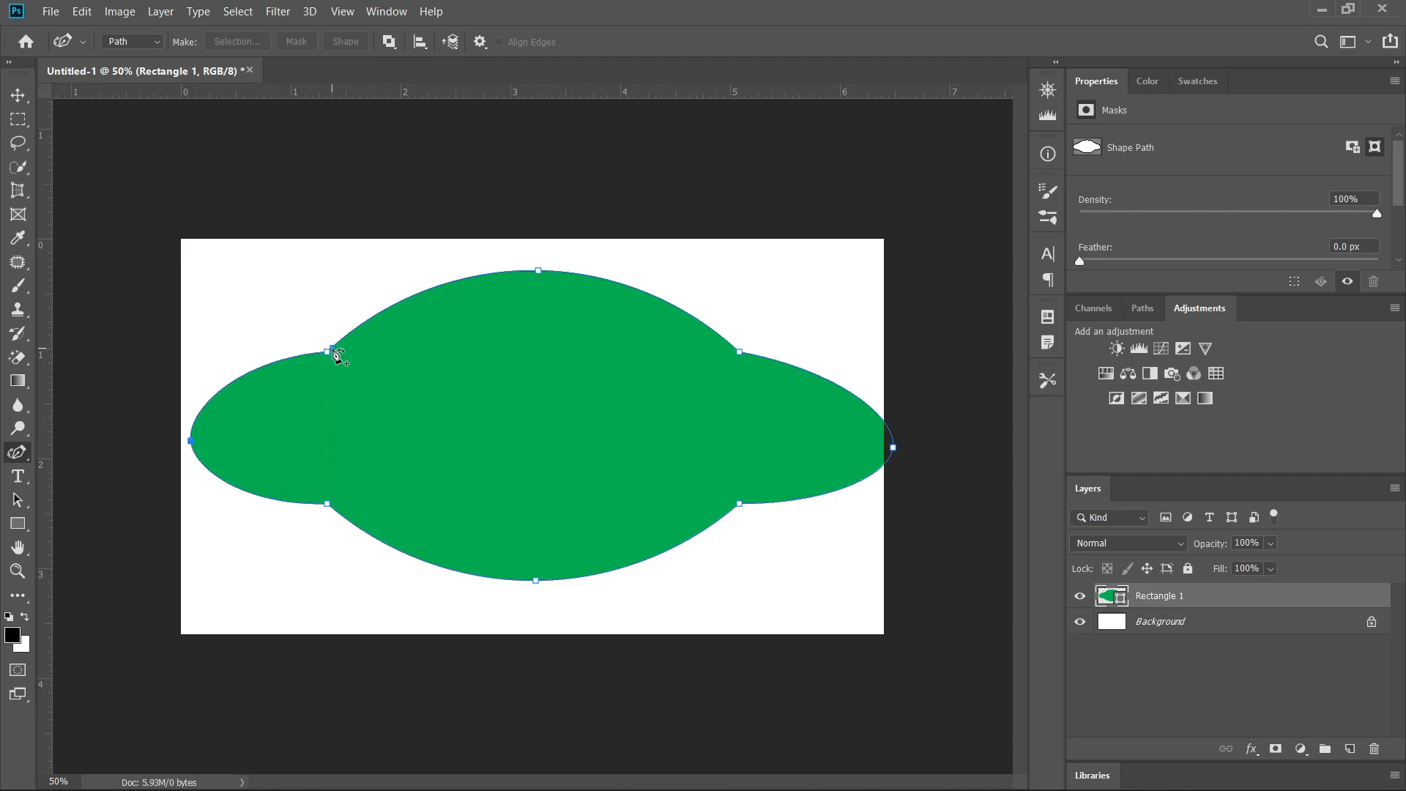
{"action": "left_click_drag", "start_coordinate": [326, 351], "coordinate": [477, 396]}
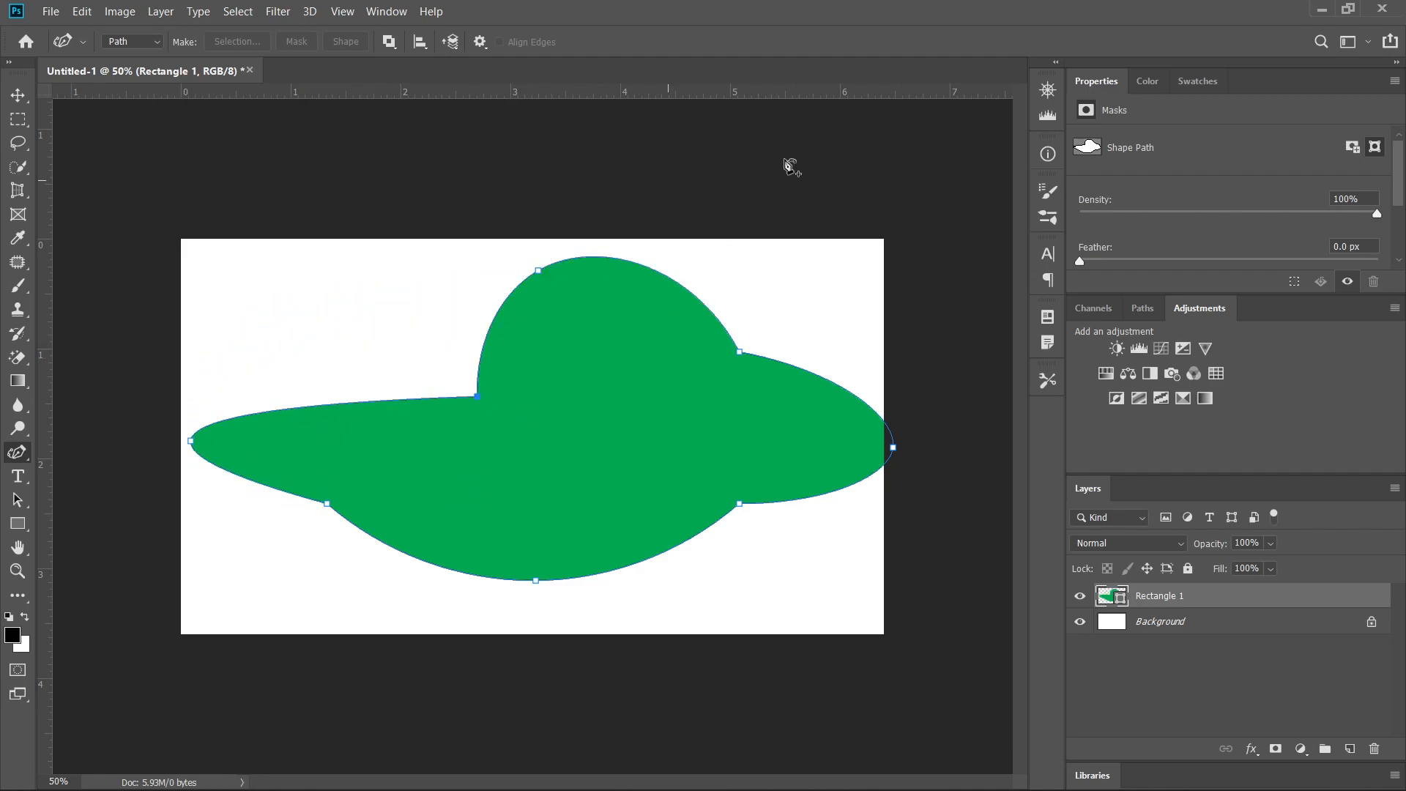
Step: Add anchor points along the shape's upper-left edge and lower curve, pulling the bottom point down to the canvas edge and dragging out the lower-right point's handles
{"action": "right_click", "coordinate": [18, 453]}
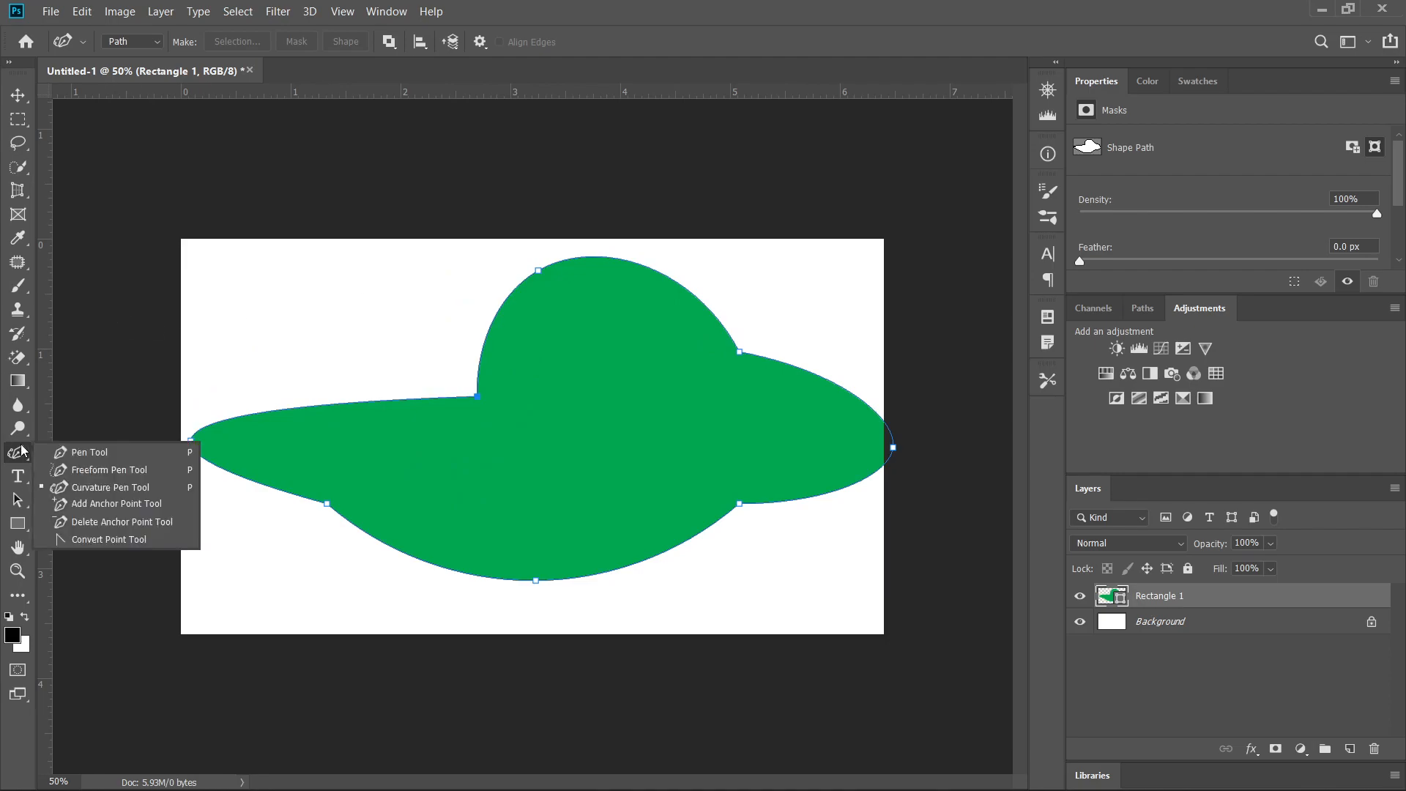
{"action": "left_click", "coordinate": [116, 505]}
{"action": "left_click", "coordinate": [413, 279]}
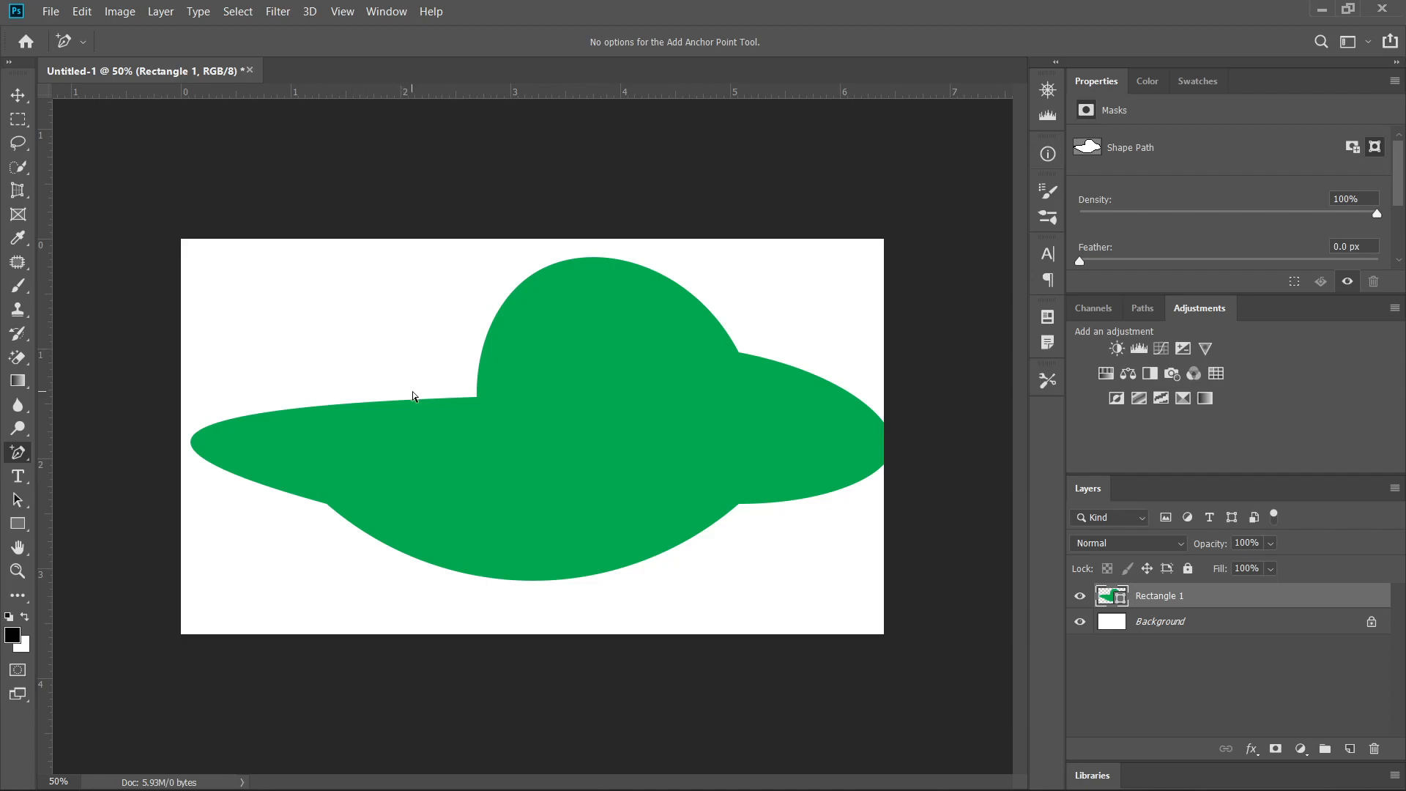
{"action": "left_click", "coordinate": [356, 402]}
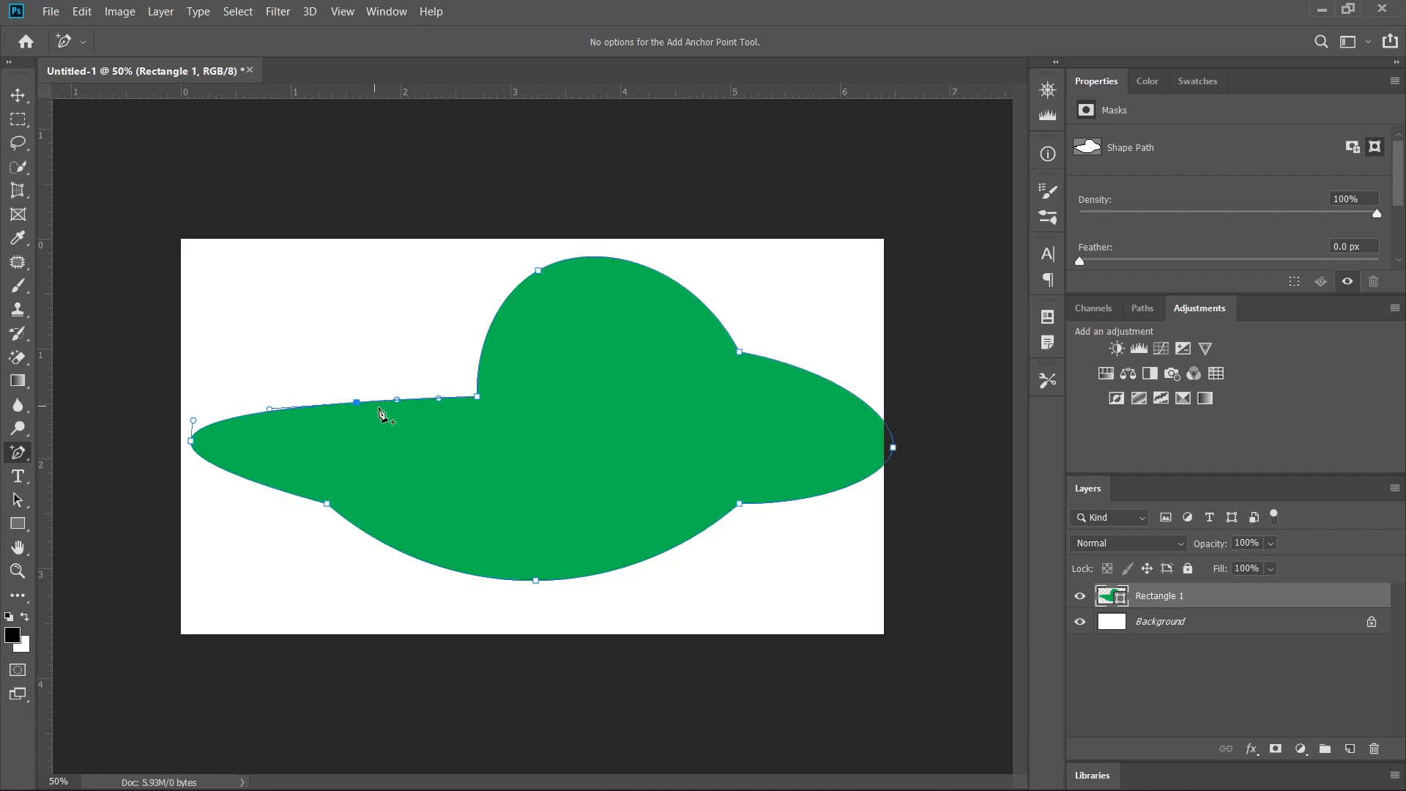
{"action": "left_click", "coordinate": [395, 549]}
{"action": "left_click", "coordinate": [577, 579]}
{"action": "left_click_drag", "start_coordinate": [536, 581], "coordinate": [542, 637]}
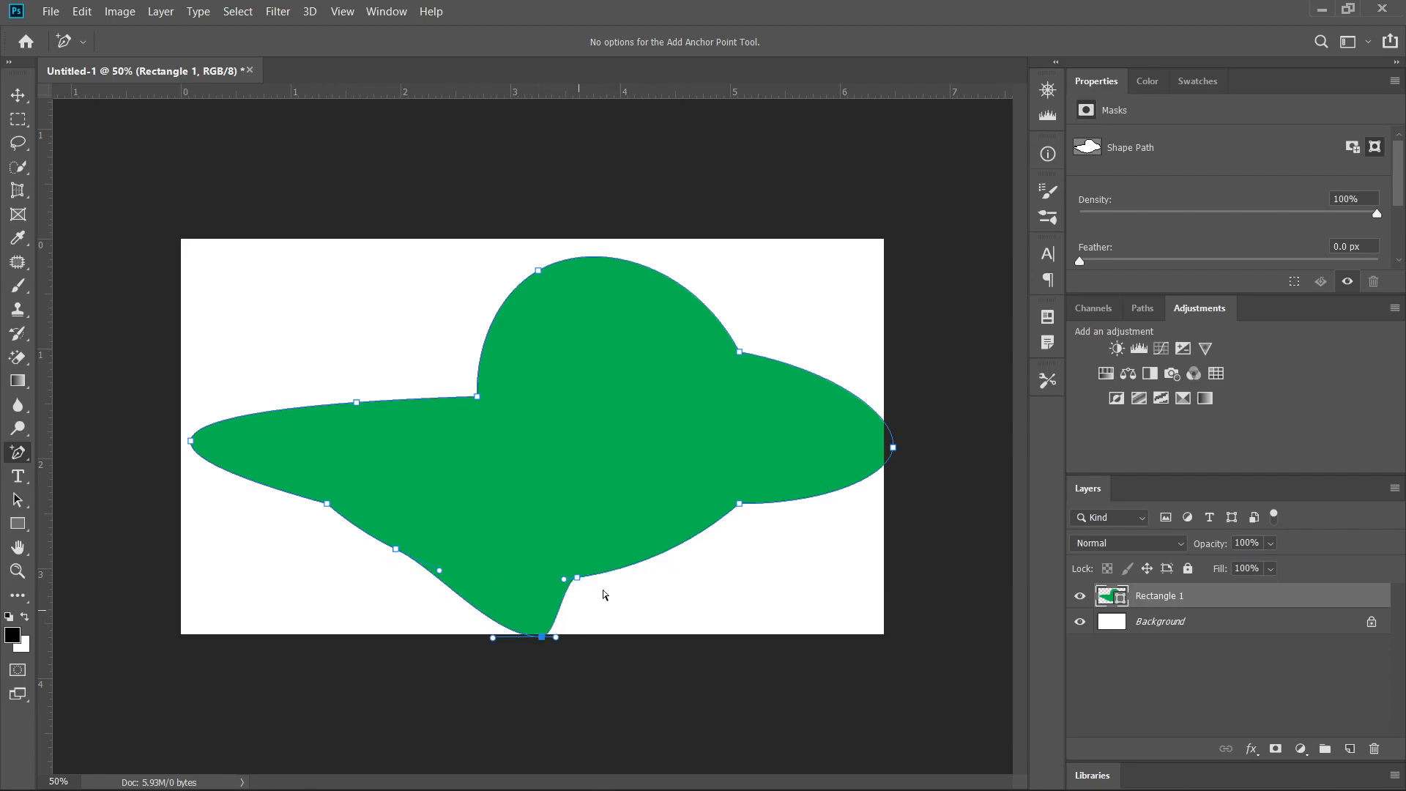
{"action": "left_click_drag", "start_coordinate": [660, 554], "coordinate": [735, 608]}
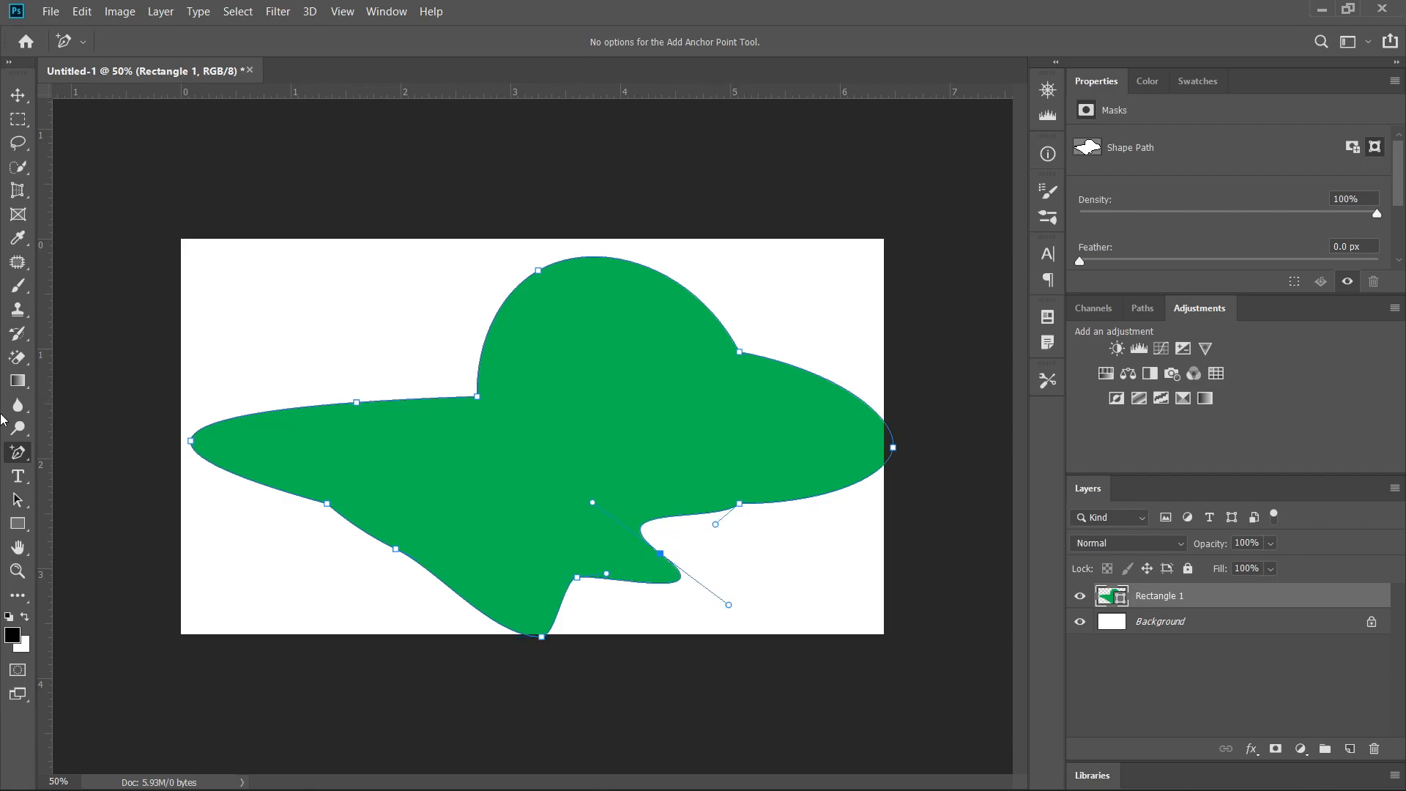
Step: Delete the anchor points on the upper-left edge and at the lower-left corner, and reshape the lower-left curve segment
{"action": "right_click", "coordinate": [17, 452]}
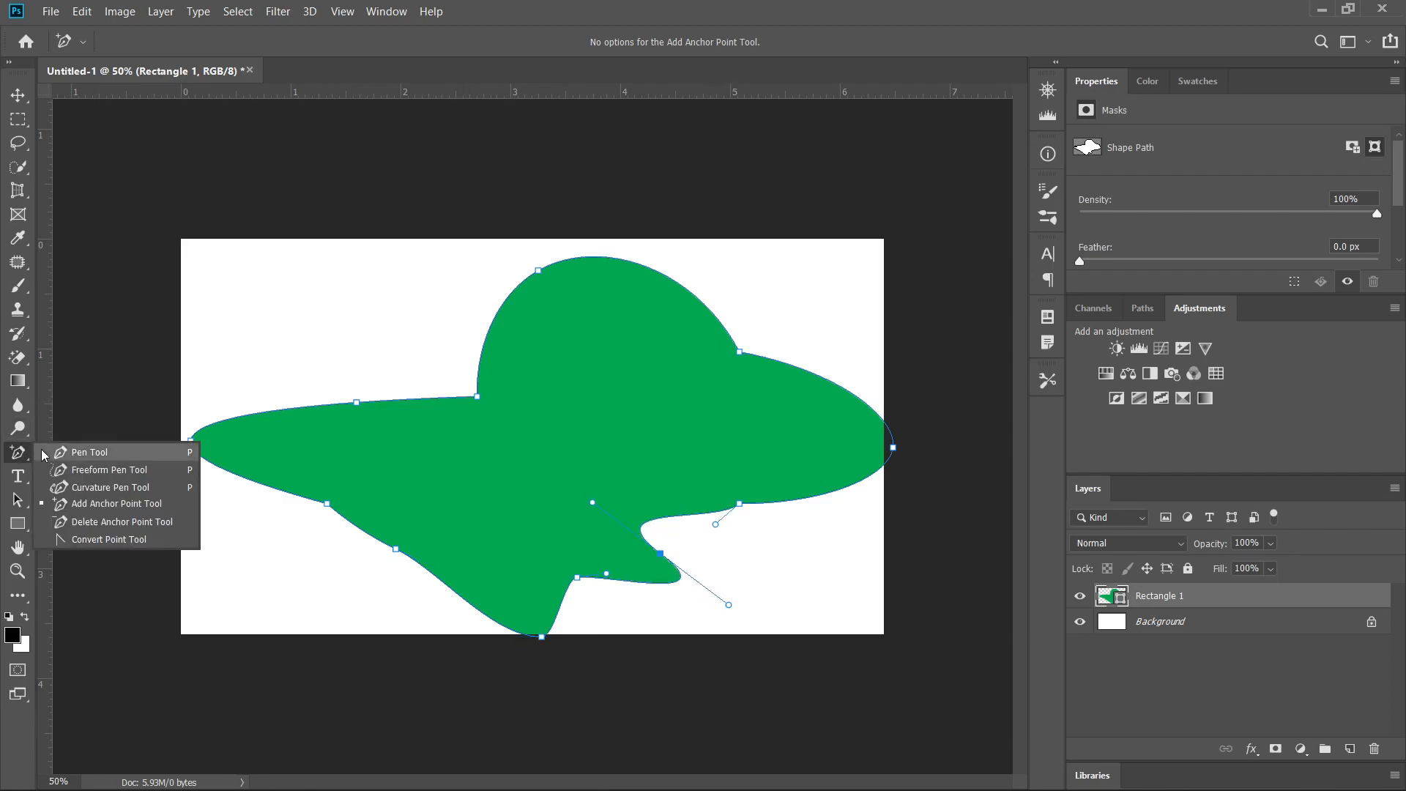
{"action": "left_click", "coordinate": [108, 504]}
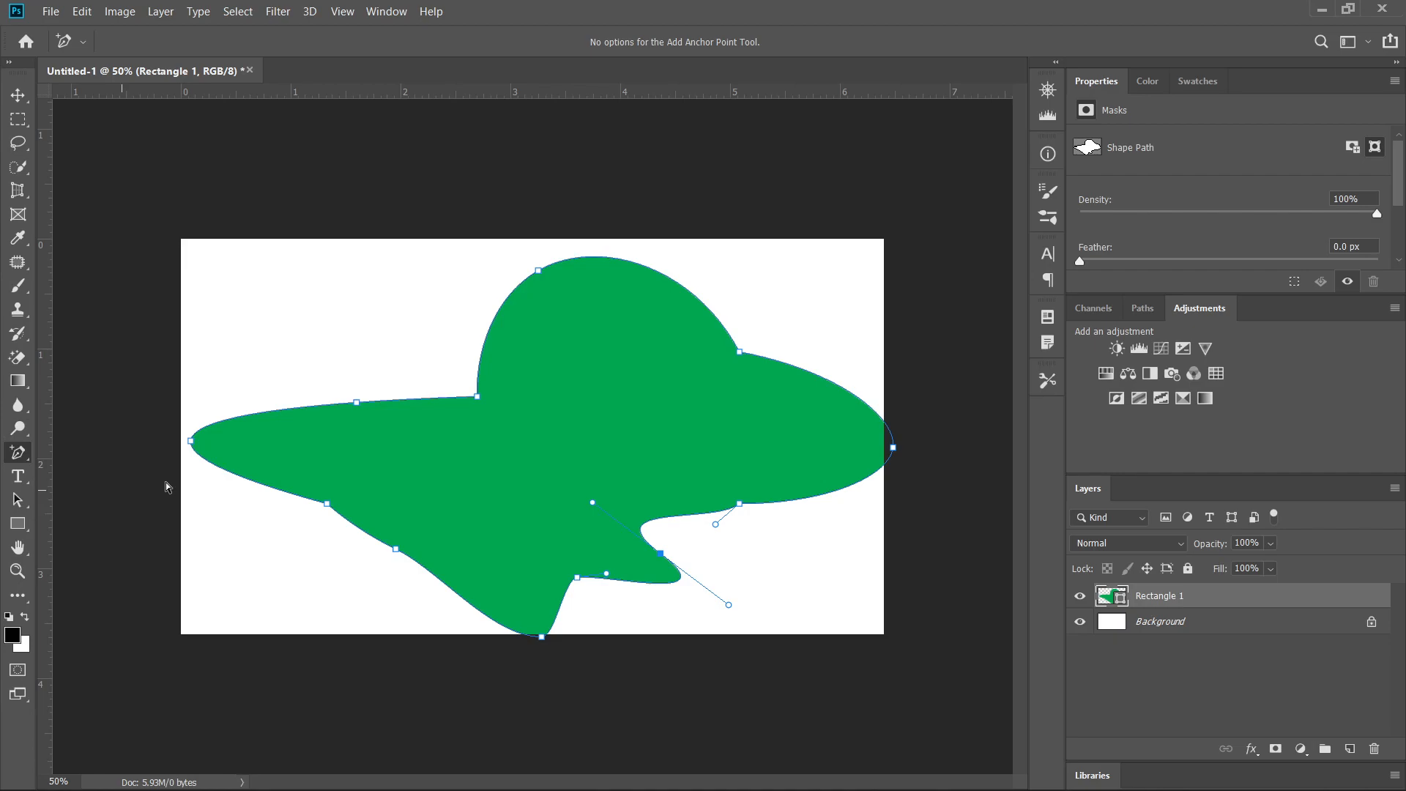
{"action": "right_click", "coordinate": [10, 454]}
{"action": "left_click", "coordinate": [74, 525]}
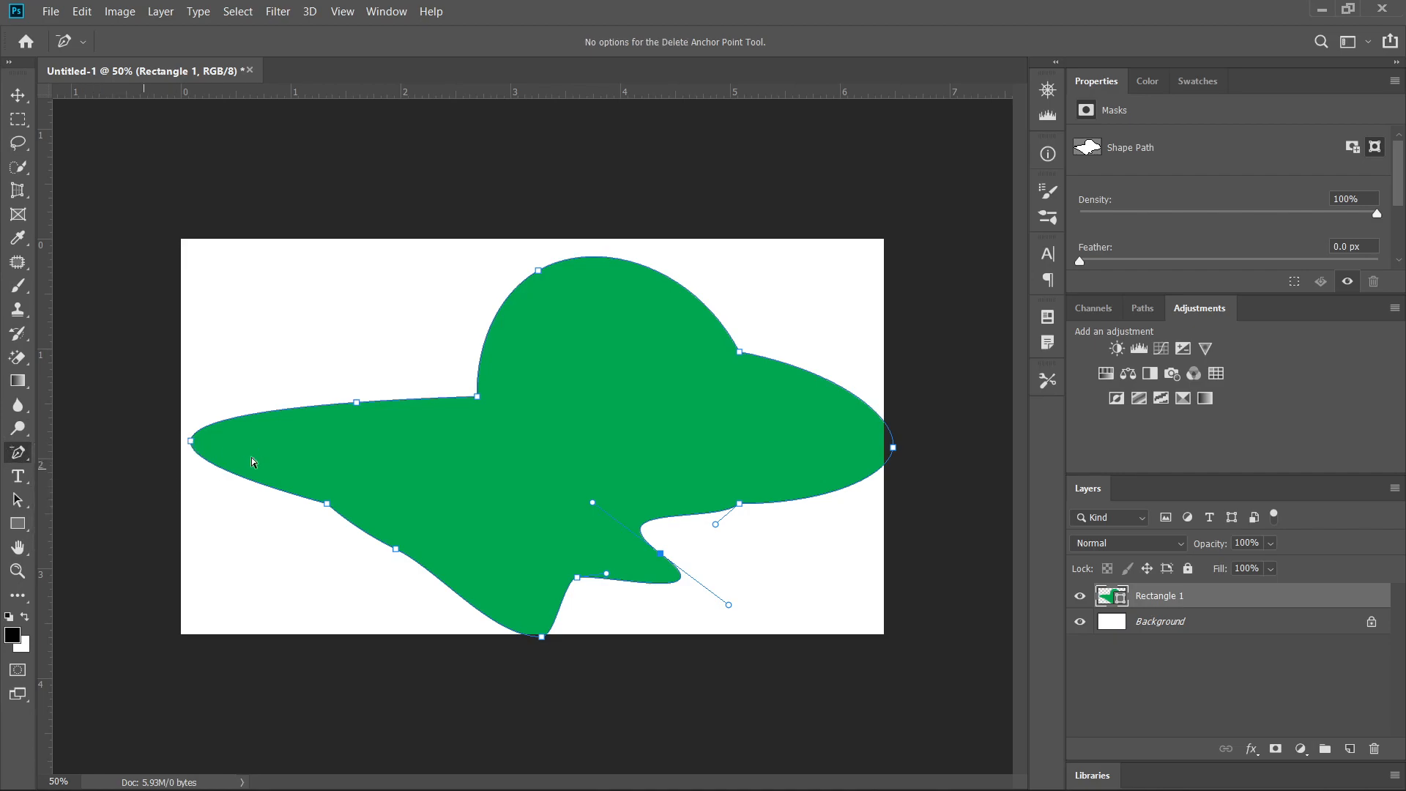
{"action": "left_click", "coordinate": [357, 402]}
{"action": "left_click", "coordinate": [328, 505]}
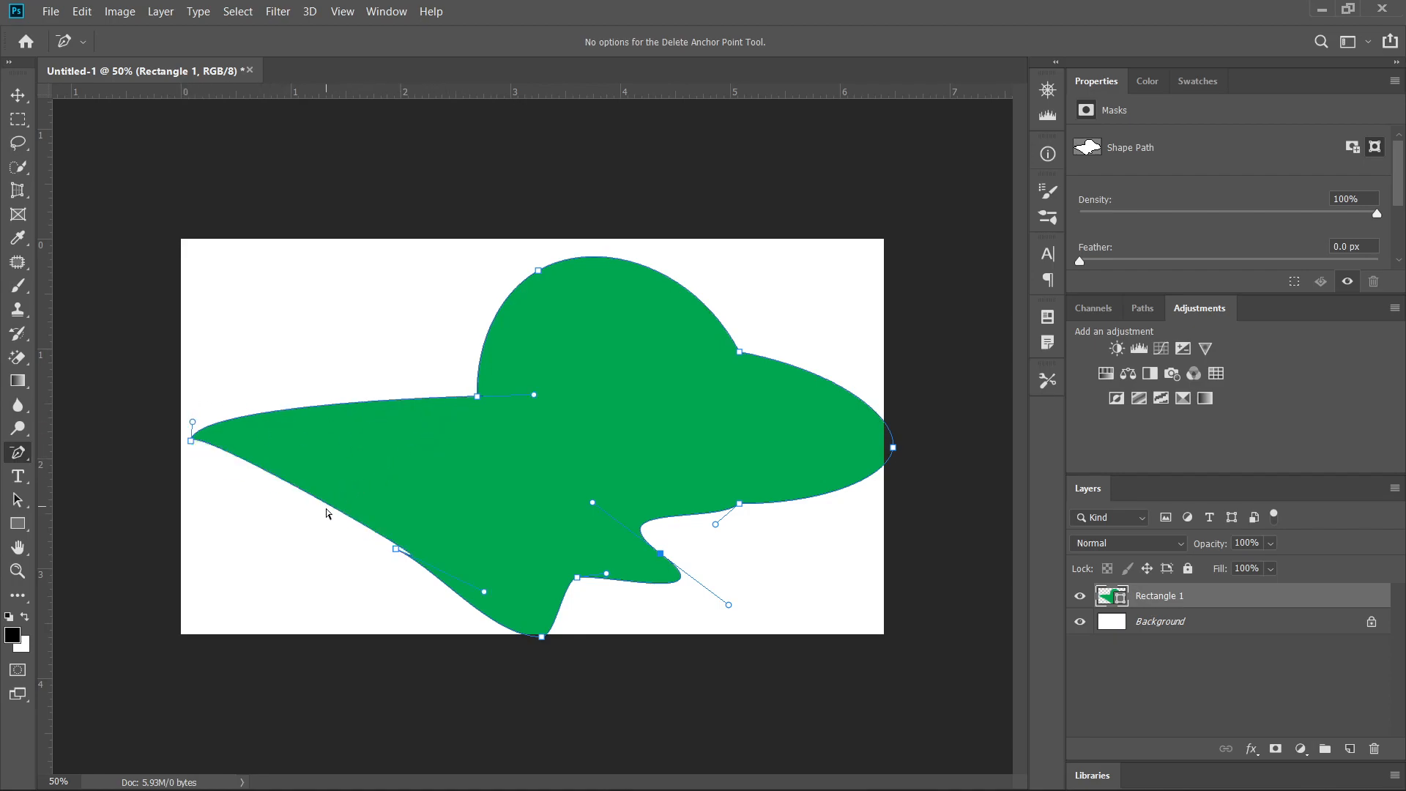
{"action": "left_click_drag", "start_coordinate": [379, 534], "coordinate": [423, 508]}
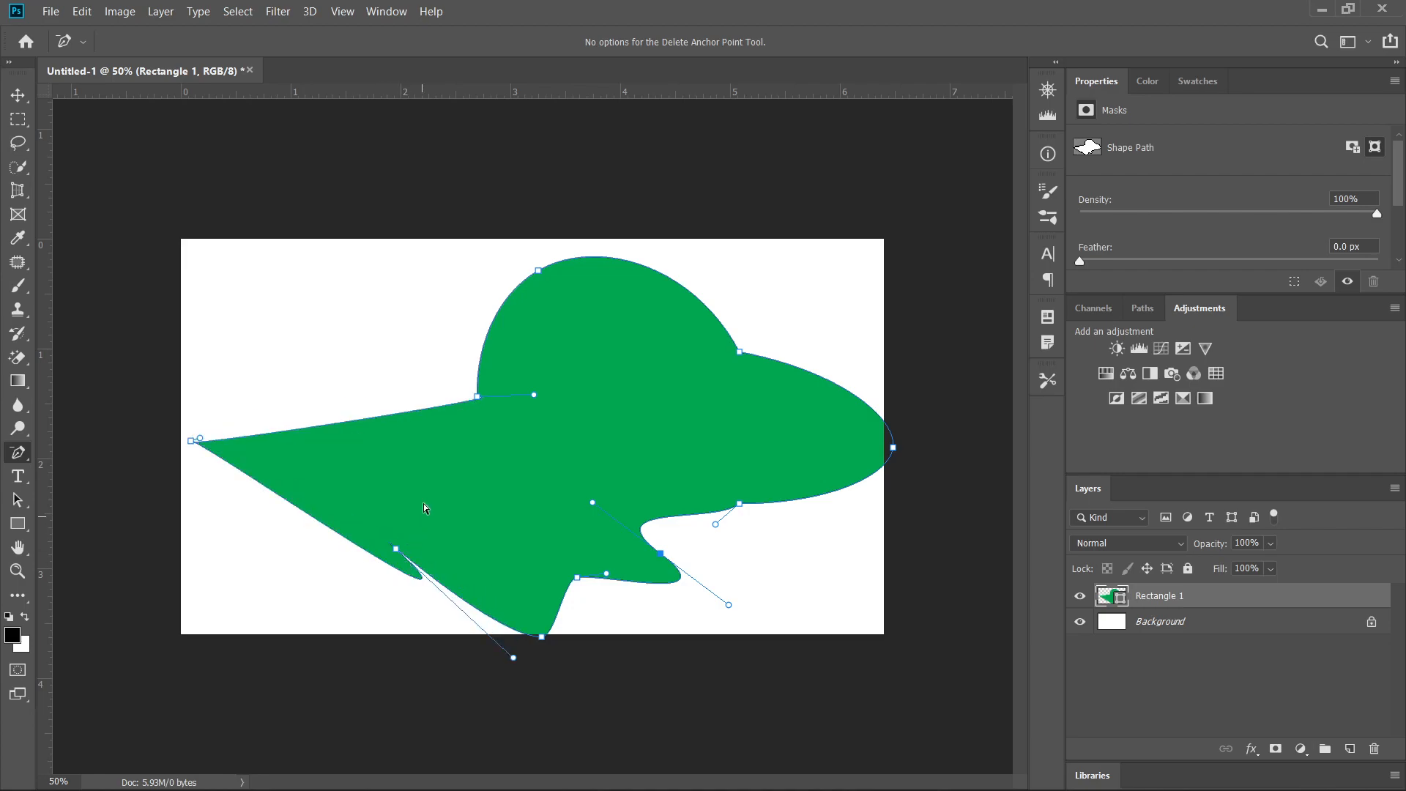
Step: Convert the corner point left of the dome to a smooth point and extend its handles diagonally toward the lower right
{"action": "right_click", "coordinate": [17, 452]}
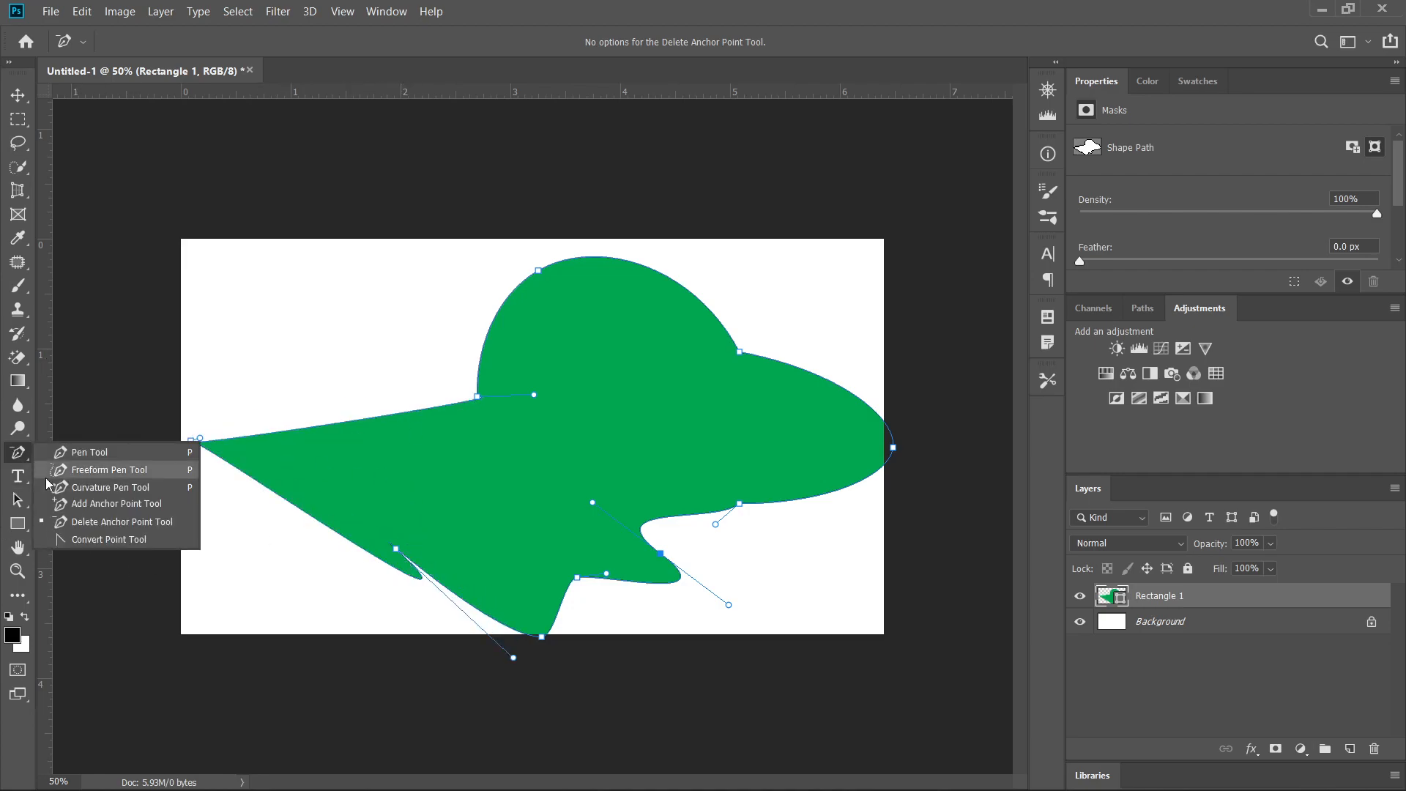
{"action": "left_click", "coordinate": [95, 541]}
{"action": "left_click_drag", "start_coordinate": [478, 397], "coordinate": [416, 344]}
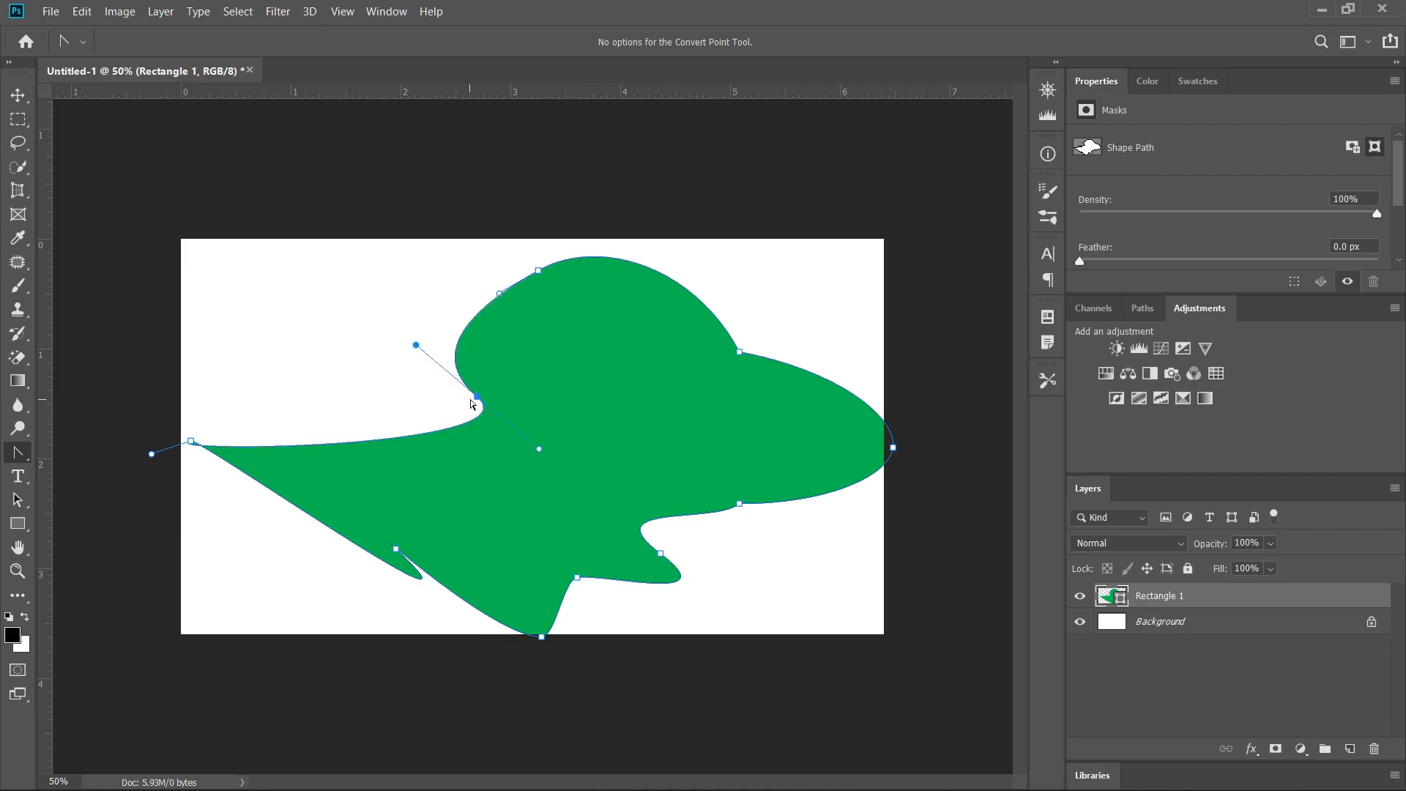
{"action": "left_click_drag", "start_coordinate": [478, 401], "coordinate": [621, 555]}
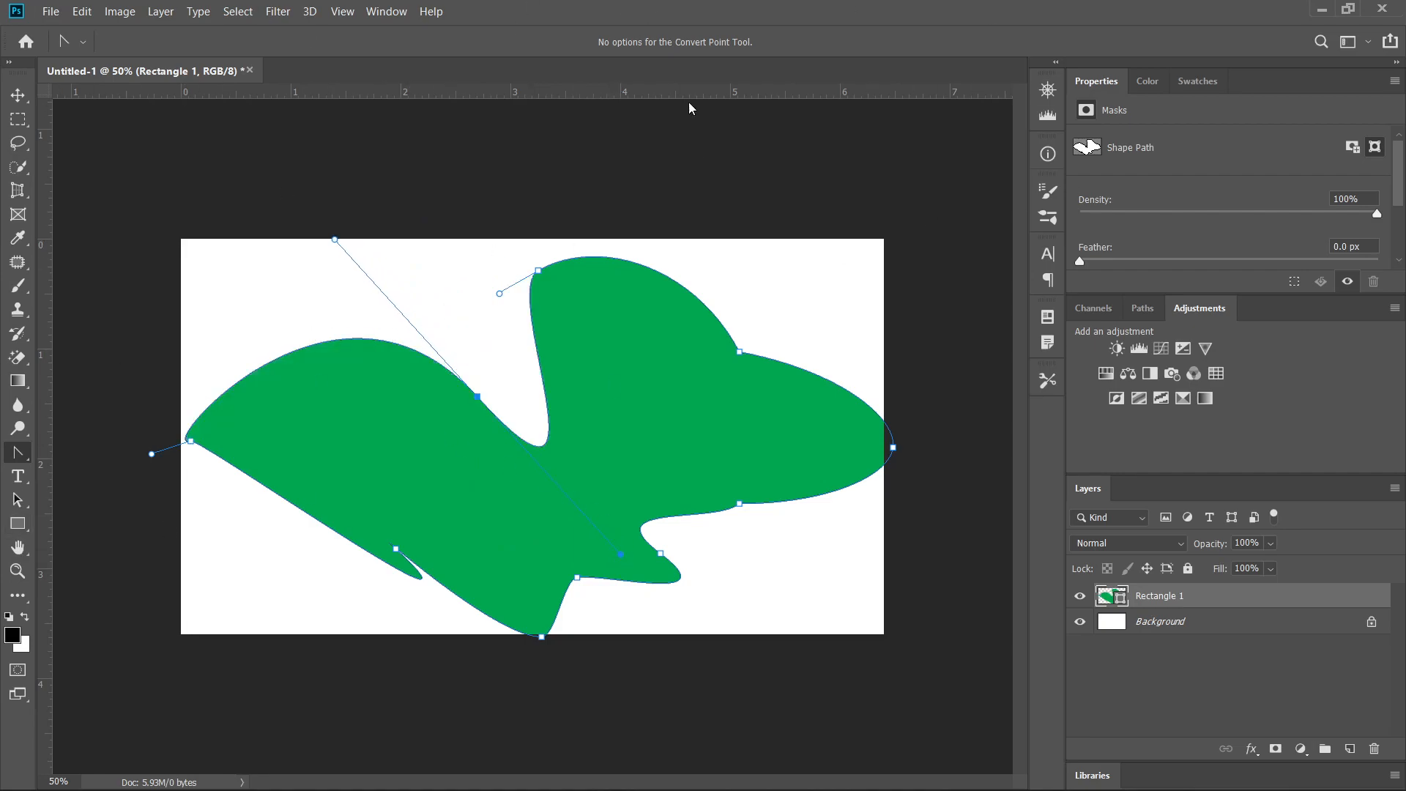
{"action": "mouse_move", "coordinate": [933, 768]}
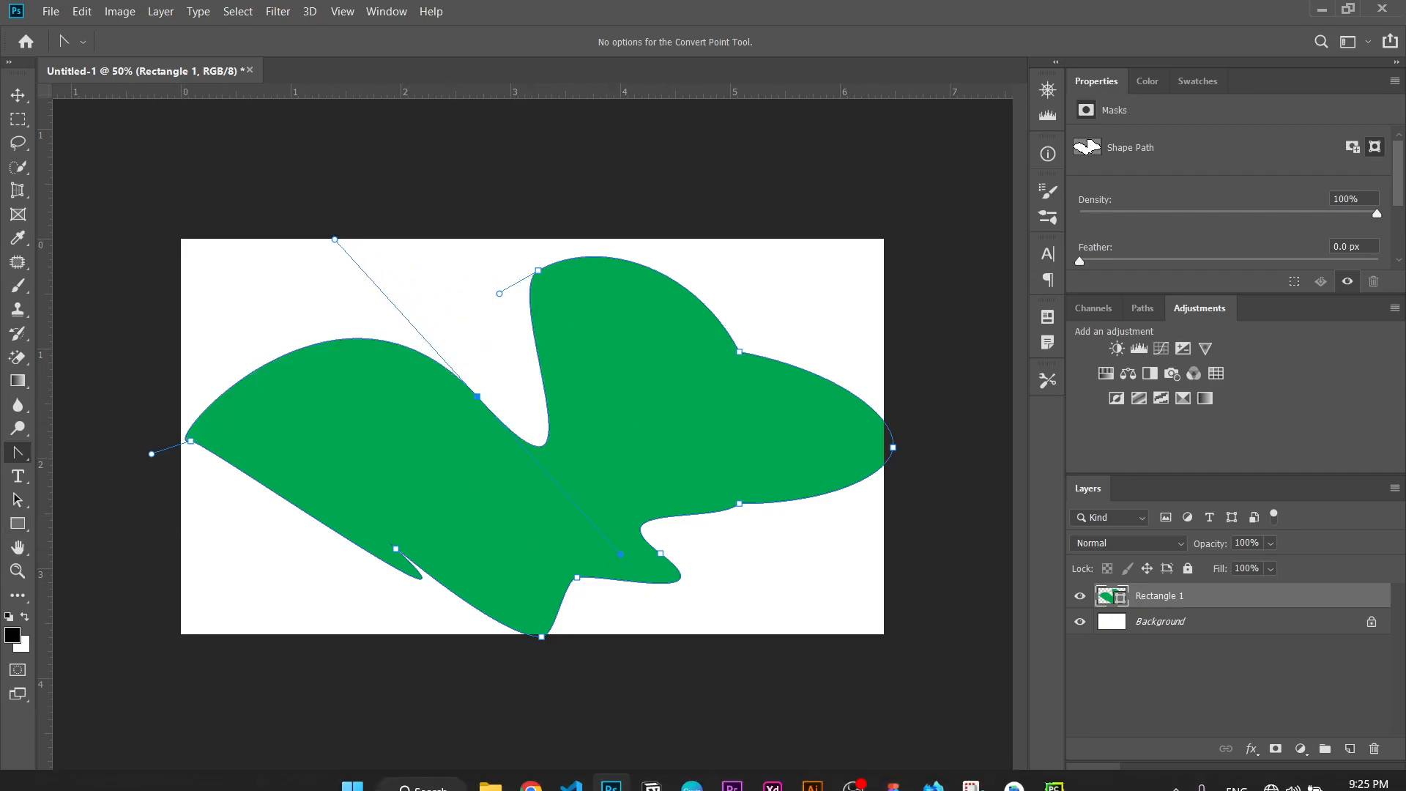